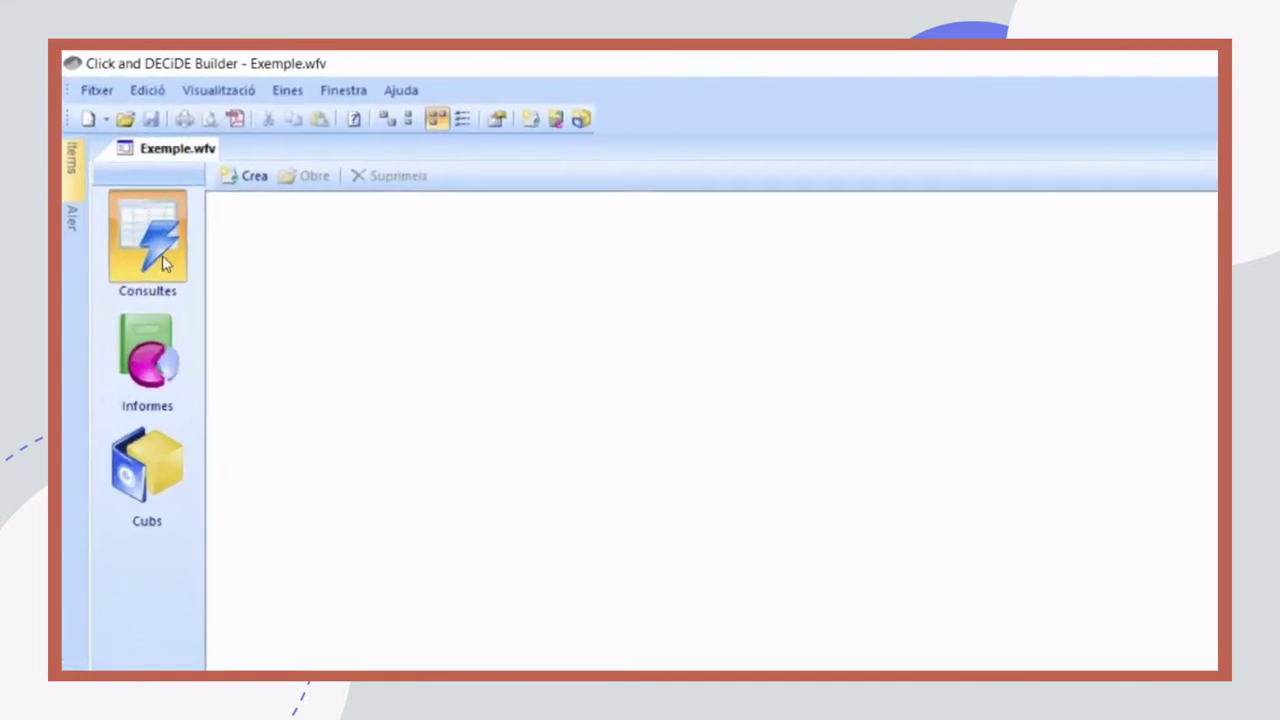
Create a new query in Exemple.wfv and select MODEL_TOT as its data source to list its tables
left_click(252, 180)
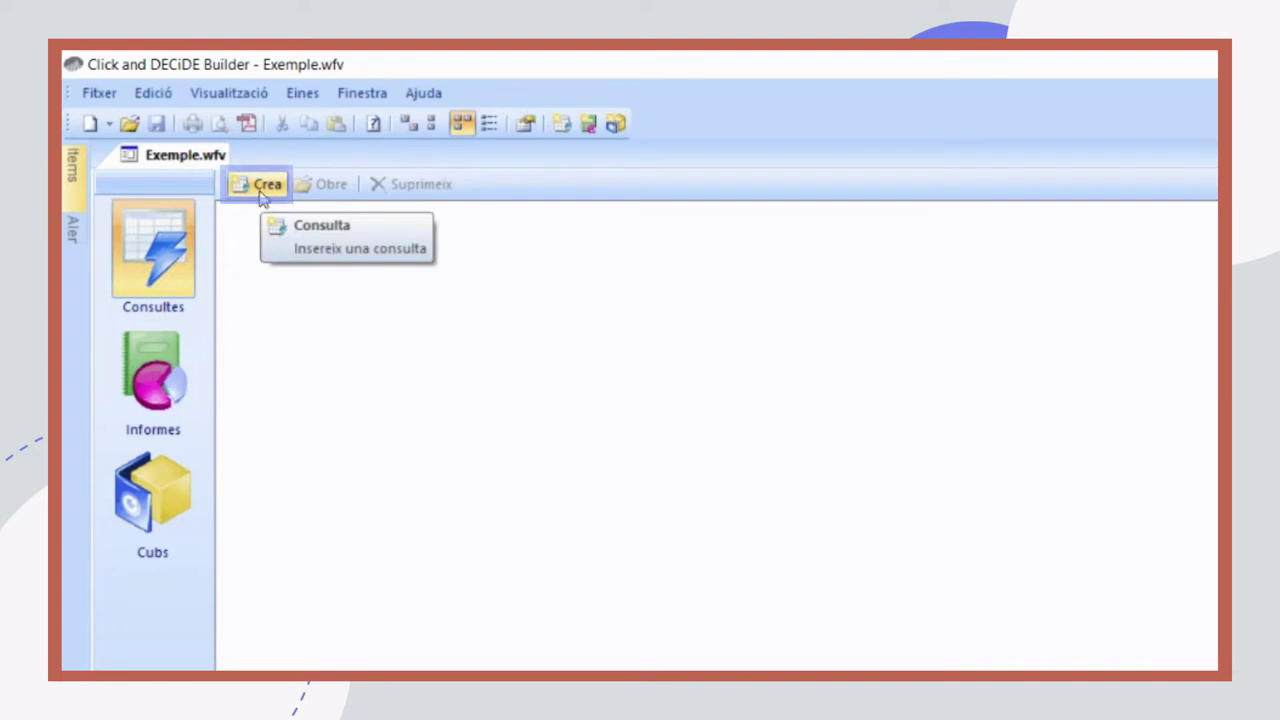
left_click(260, 190)
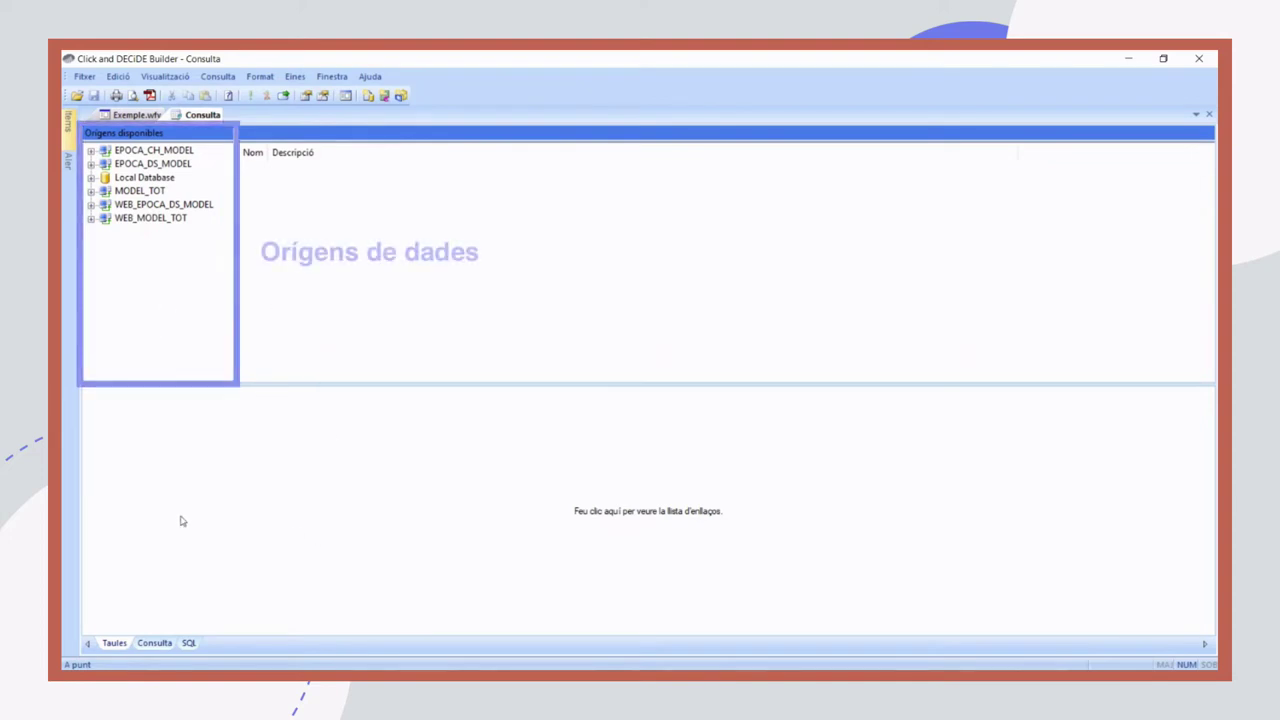
left_click(143, 192)
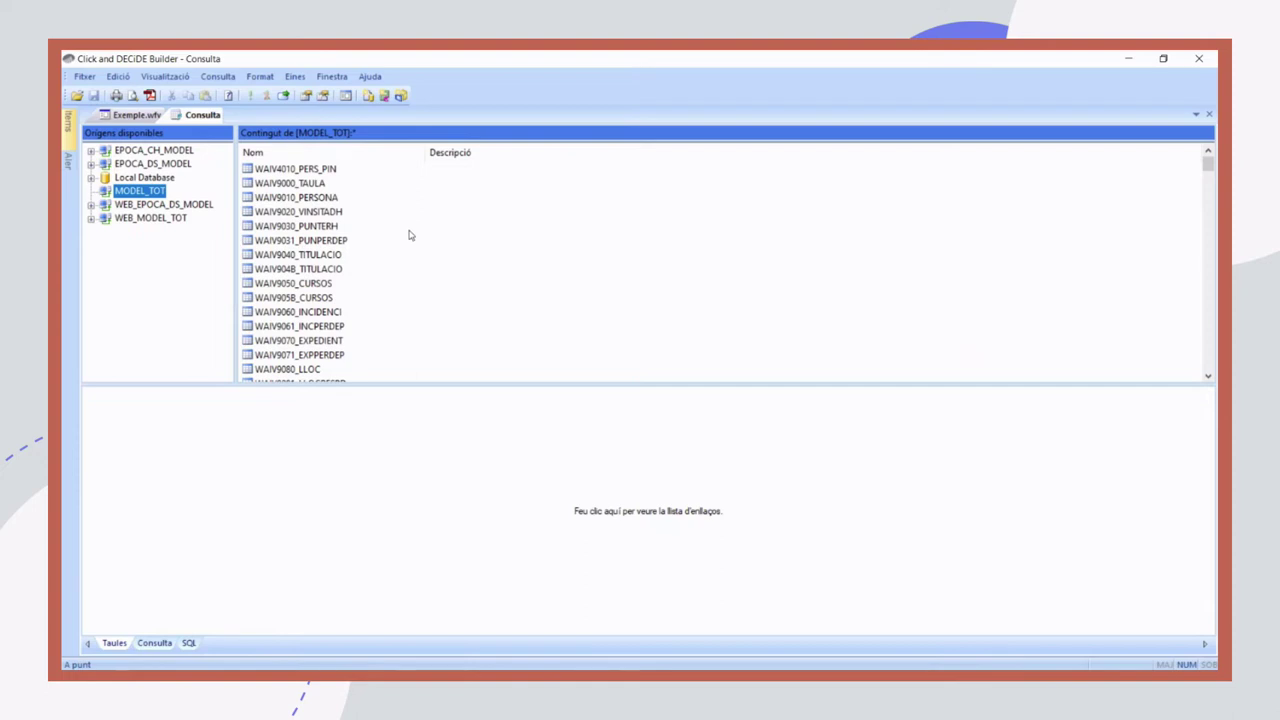
Try adding the WAIV9030_PUNTERH table to the query twice, checking its fields once and removing it each time
left_click_drag(322, 227, 247, 455)
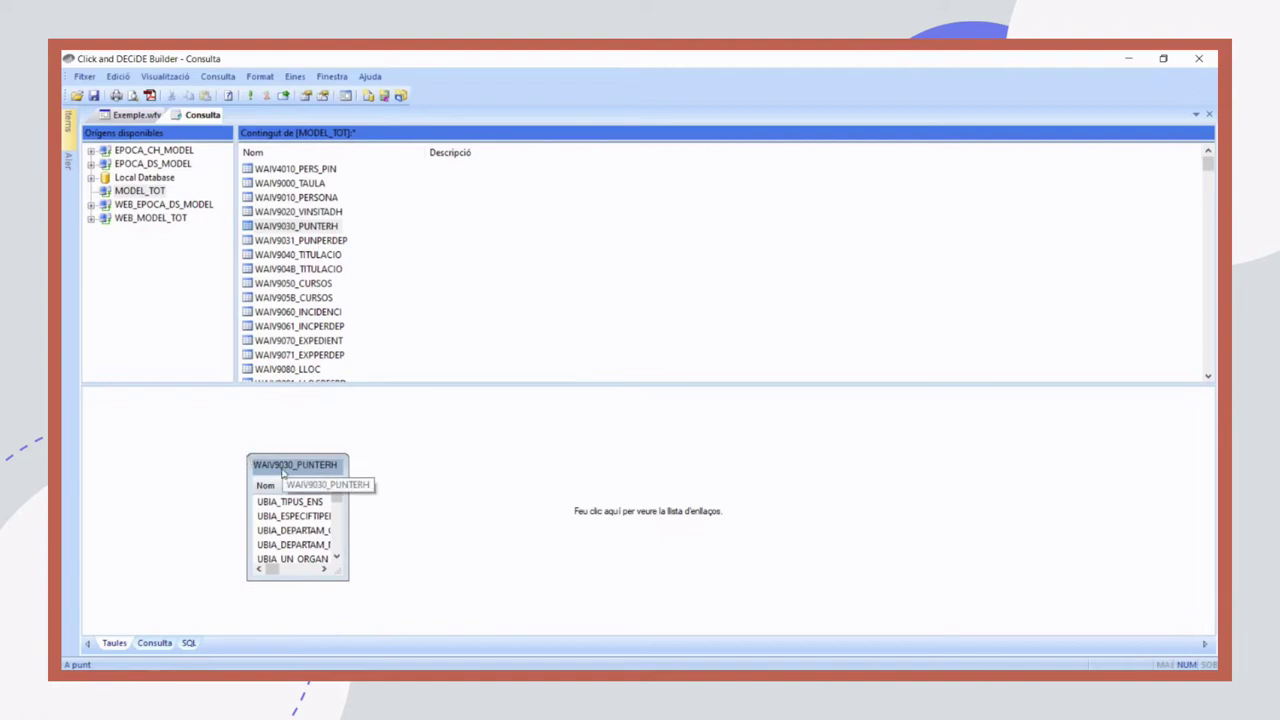
key("Delete")
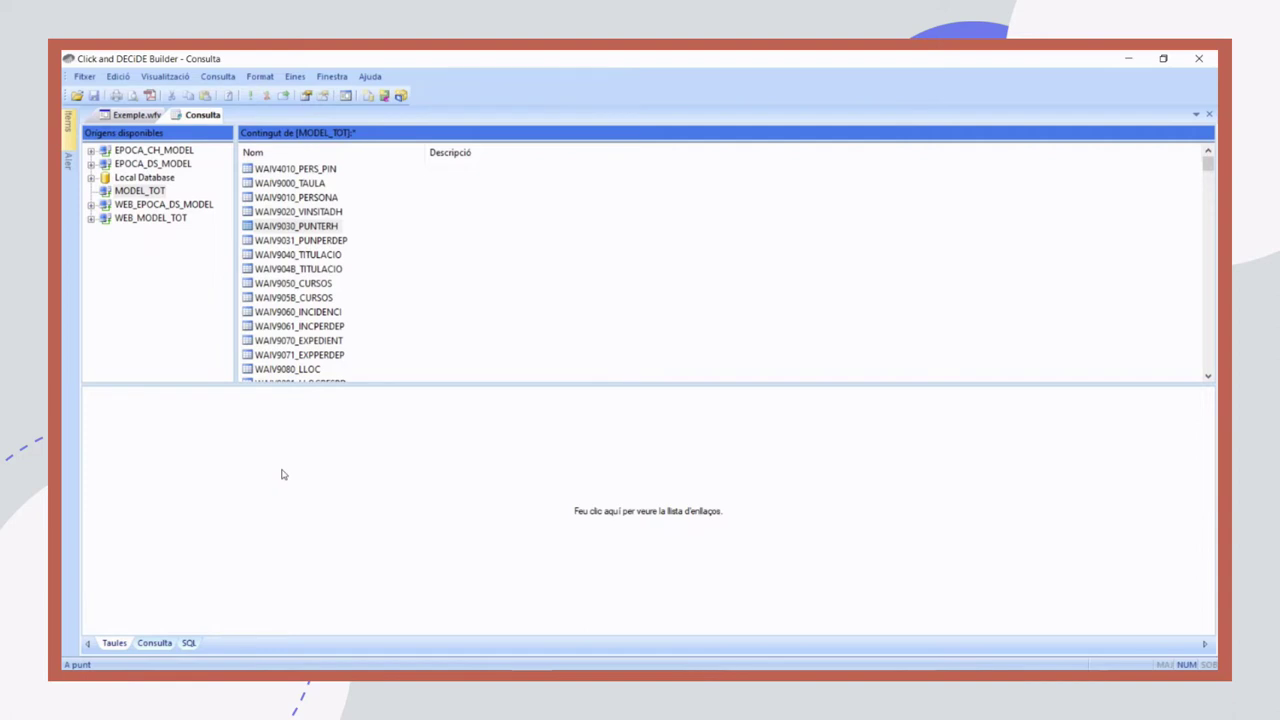
left_click(303, 227)
double_click(303, 227)
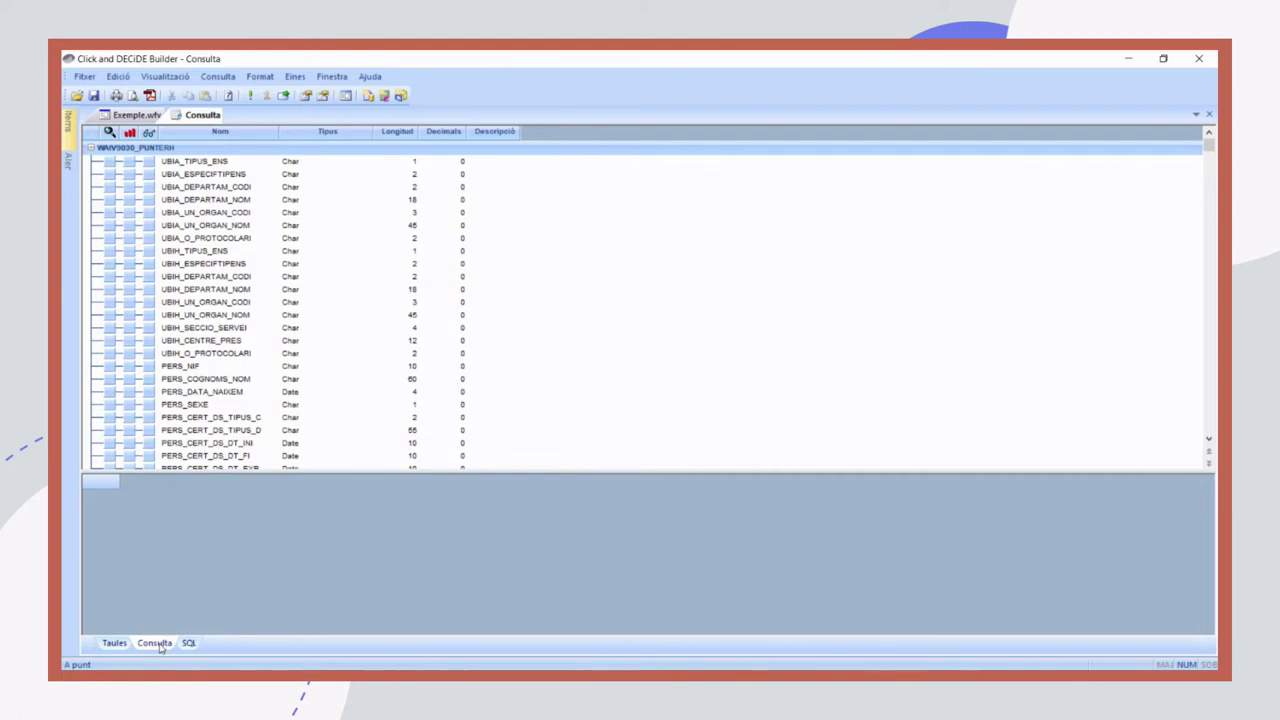
left_click(113, 643)
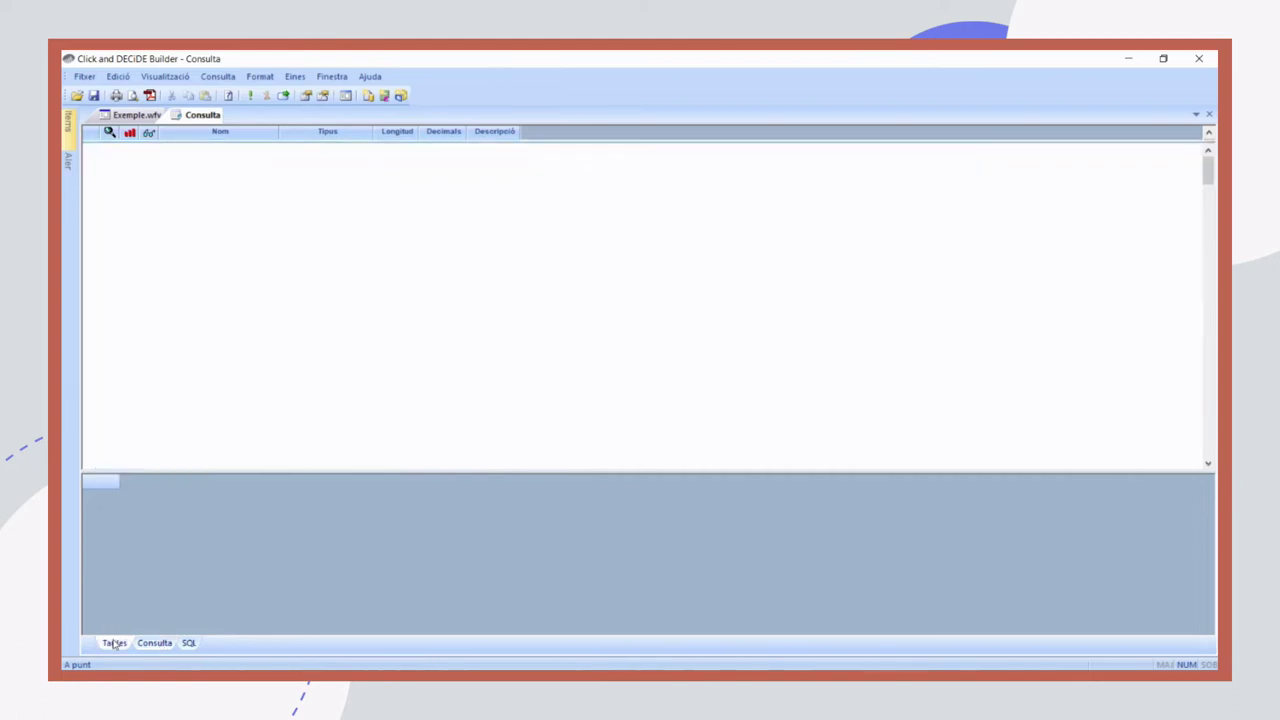
left_click(134, 399)
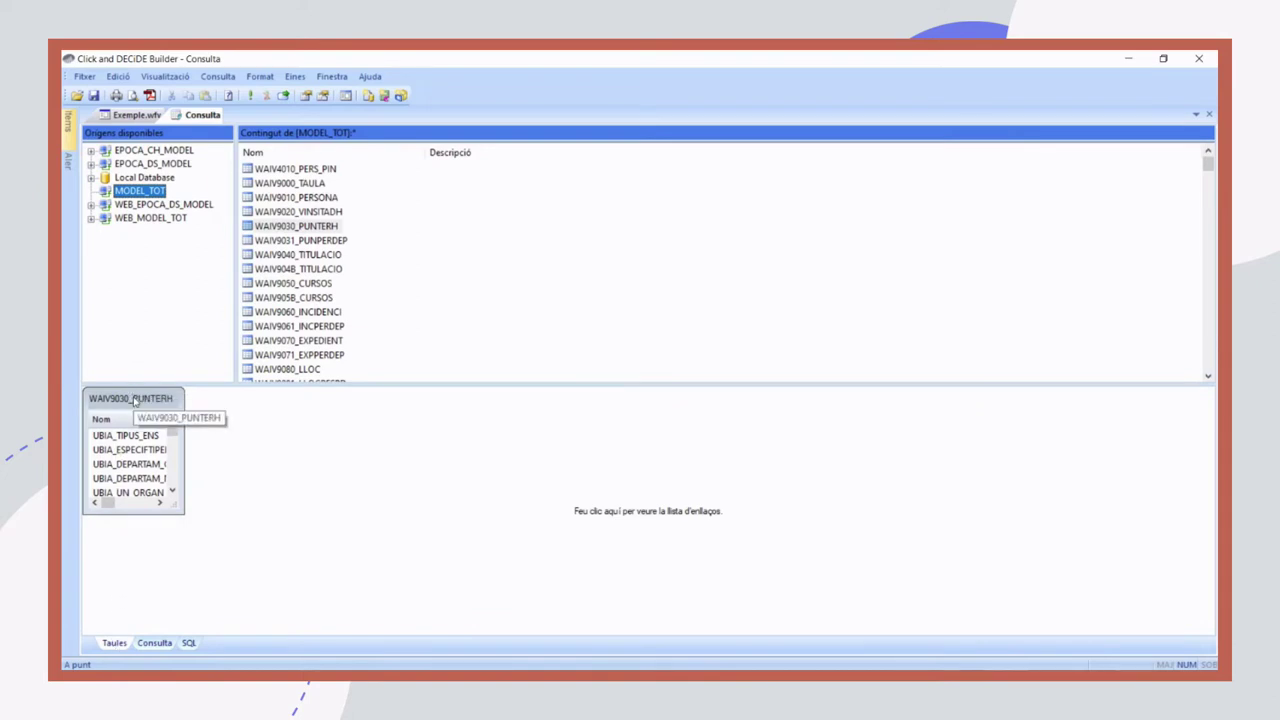
key("Delete")
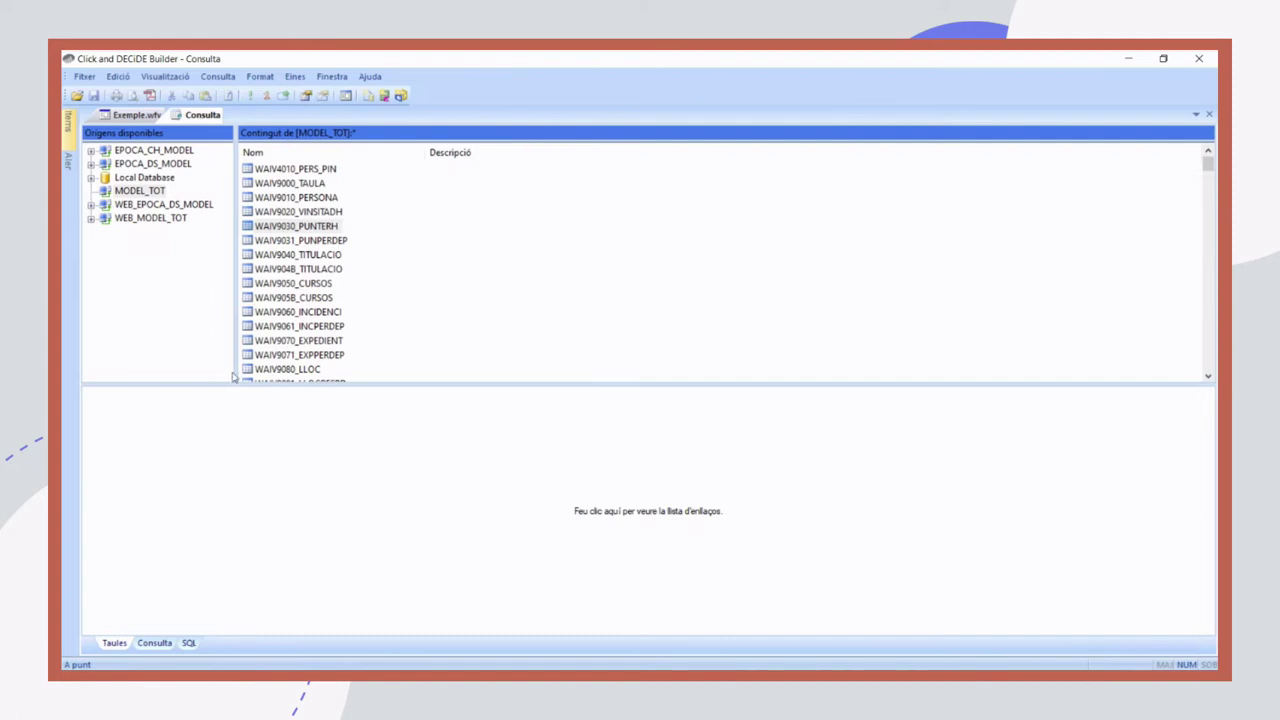
Add the WAIV9010_PERSONA table to the query
left_click(303, 198)
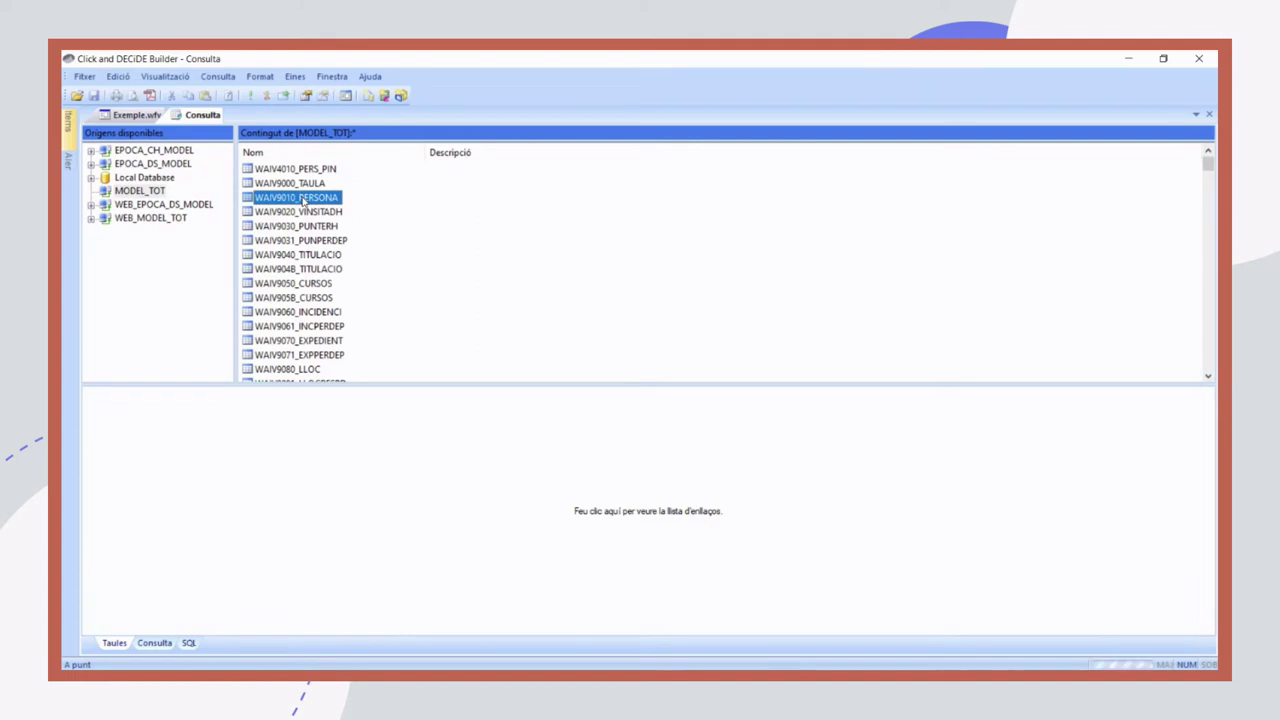
double_click(303, 199)
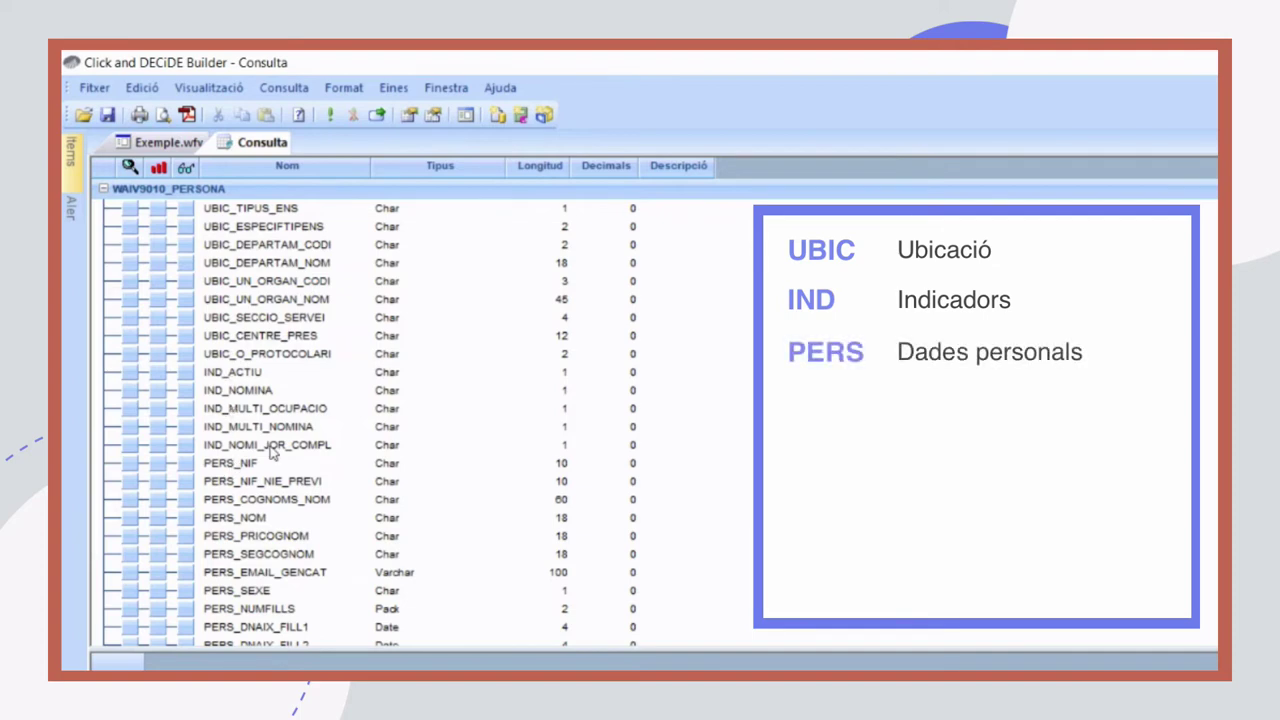
Examine the fields of WAIV9010_PERSONA by name prefix, from location and personal data through to the load date and time
scroll(272, 450, "down", 5)
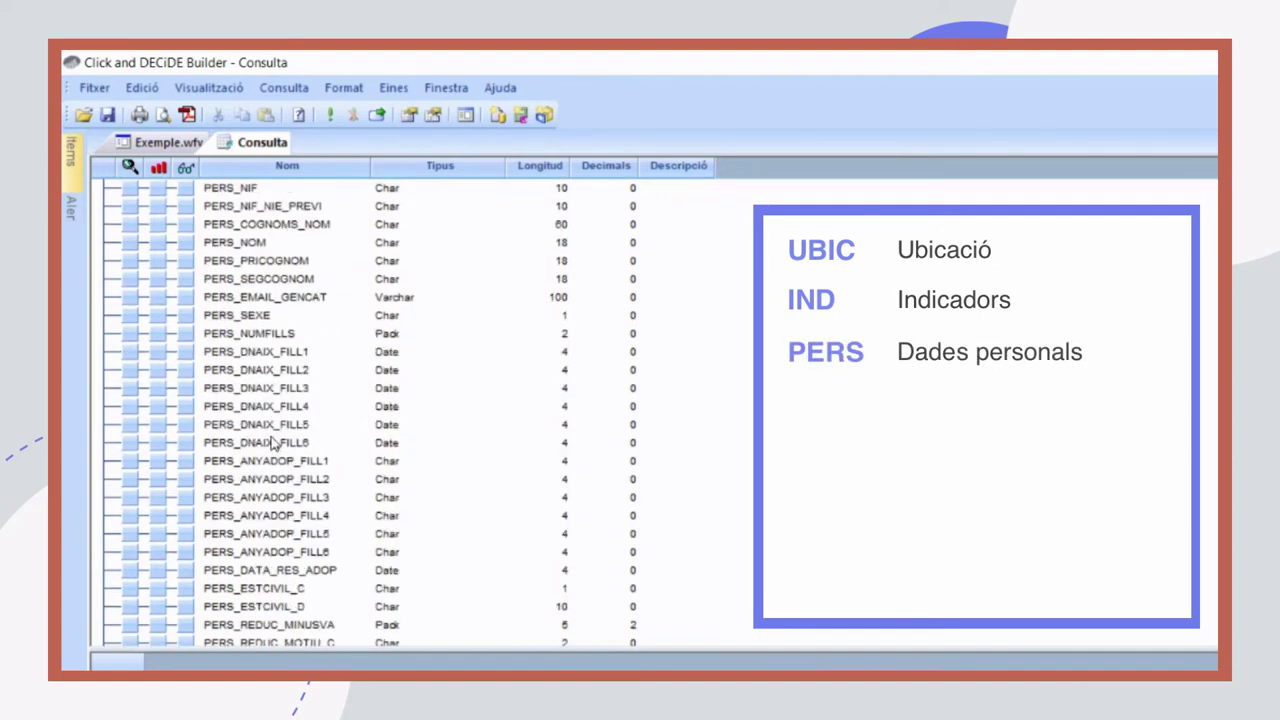
scroll(272, 440, "down", 2)
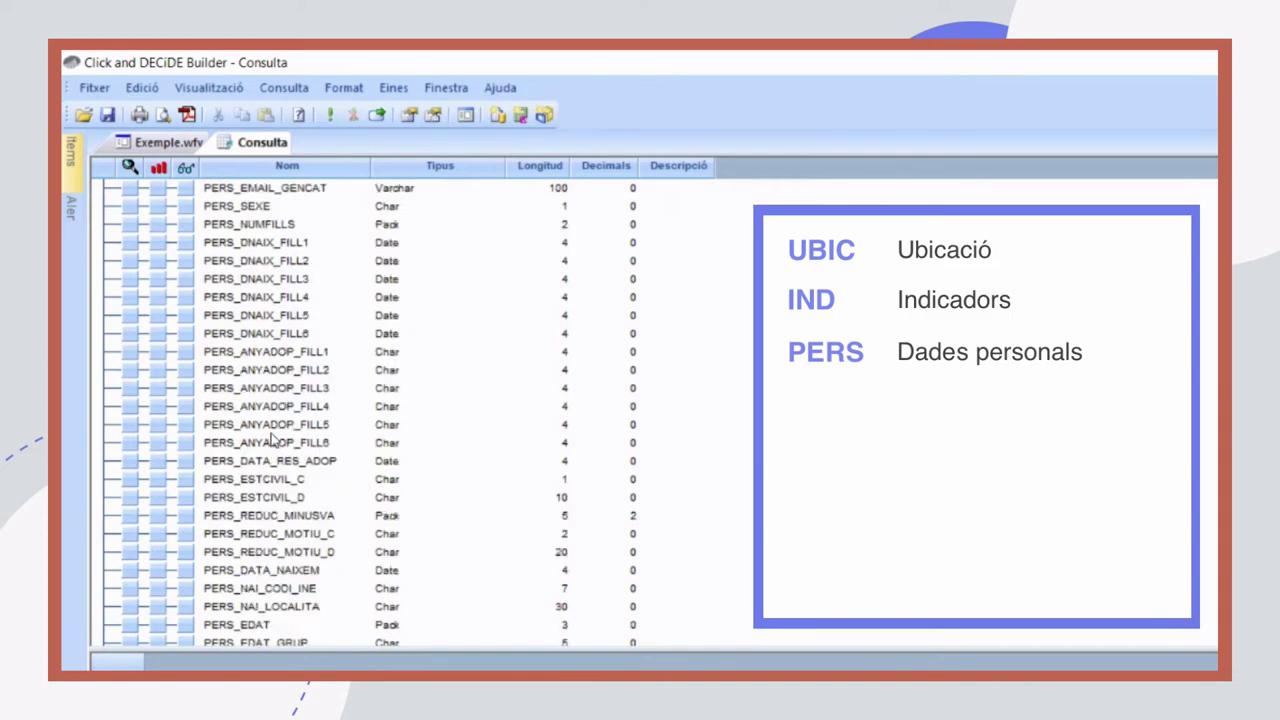
scroll(272, 440, "down", 6)
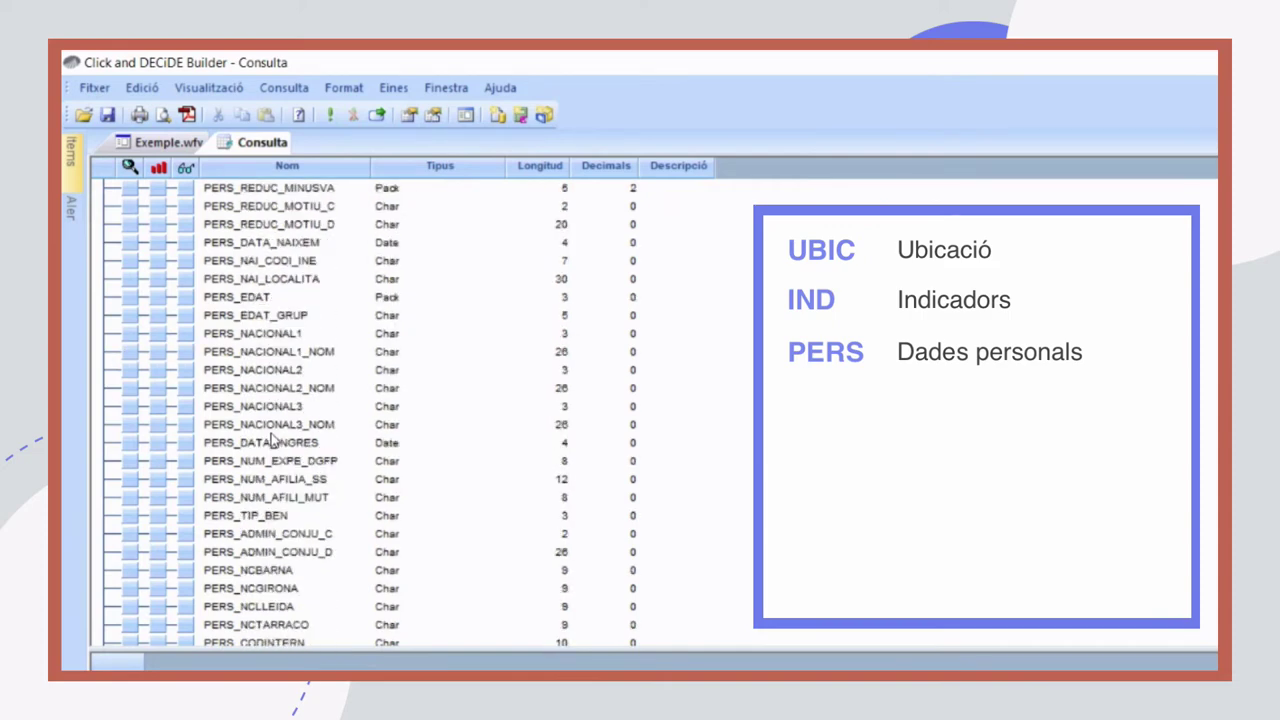
scroll(272, 440, "down", 4)
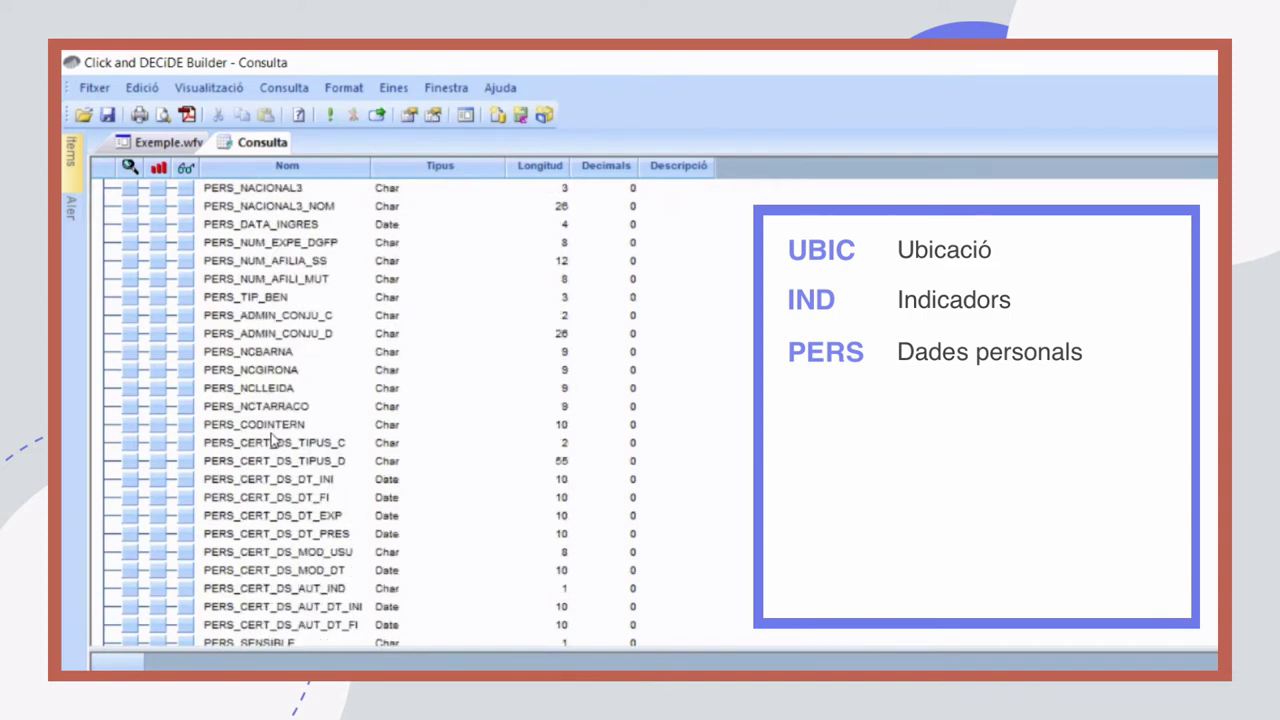
scroll(272, 440, "down", 7)
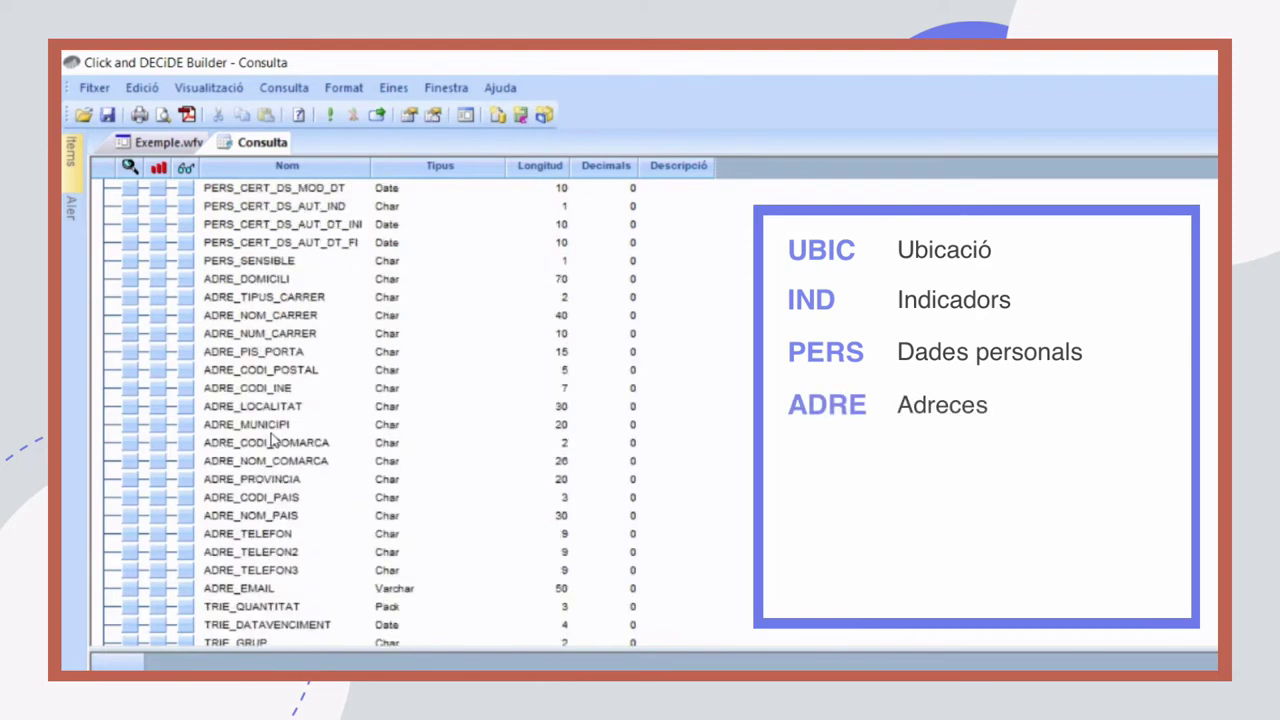
scroll(272, 440, "down", 2)
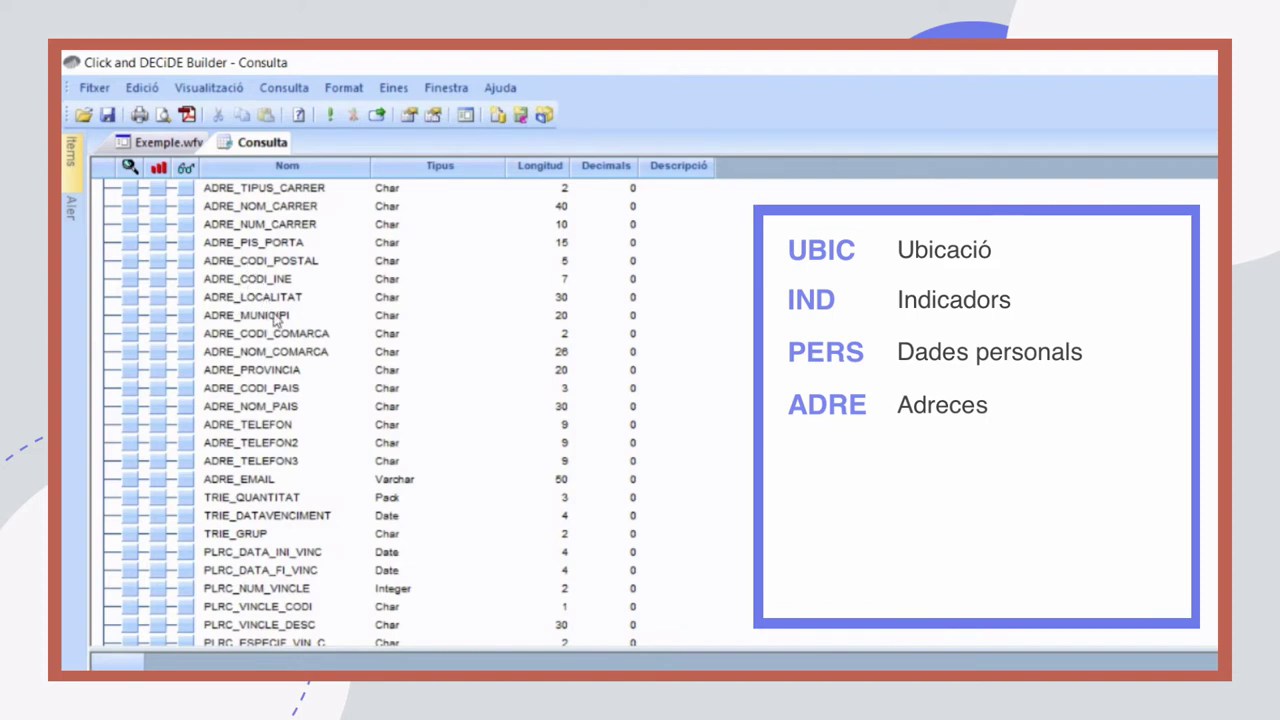
scroll(279, 470, "down", 2)
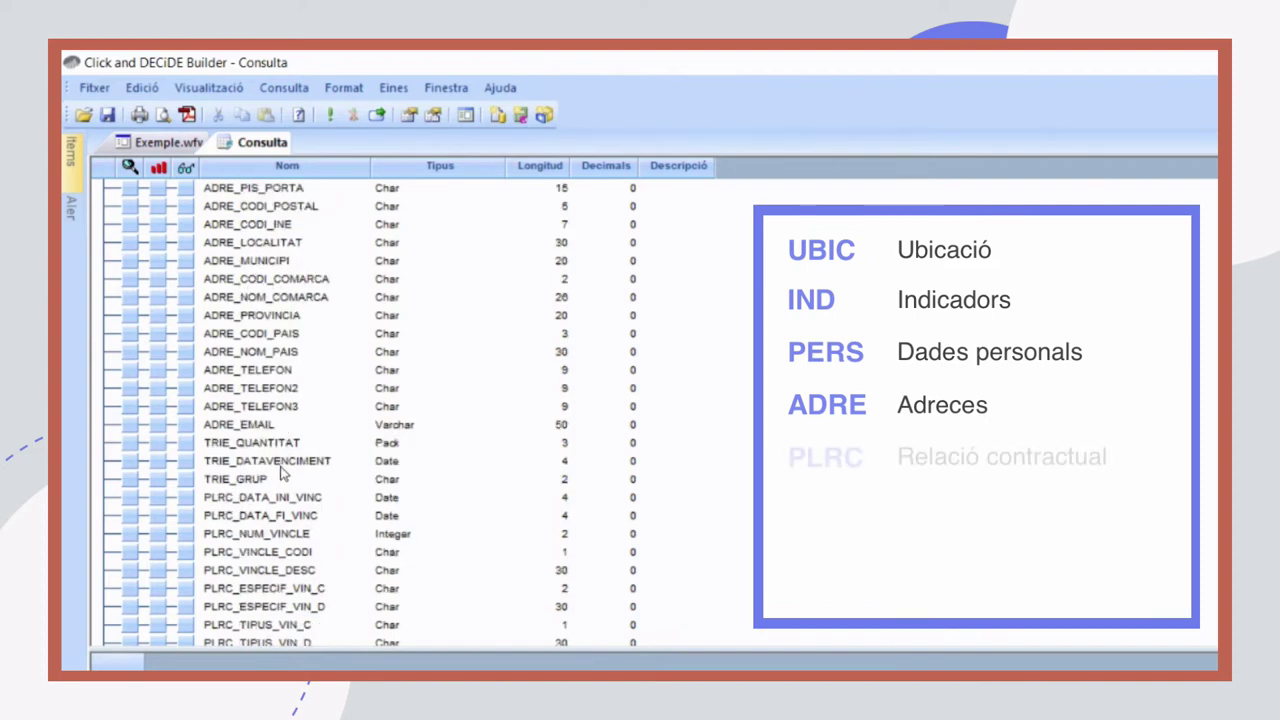
scroll(281, 465, "down", 3)
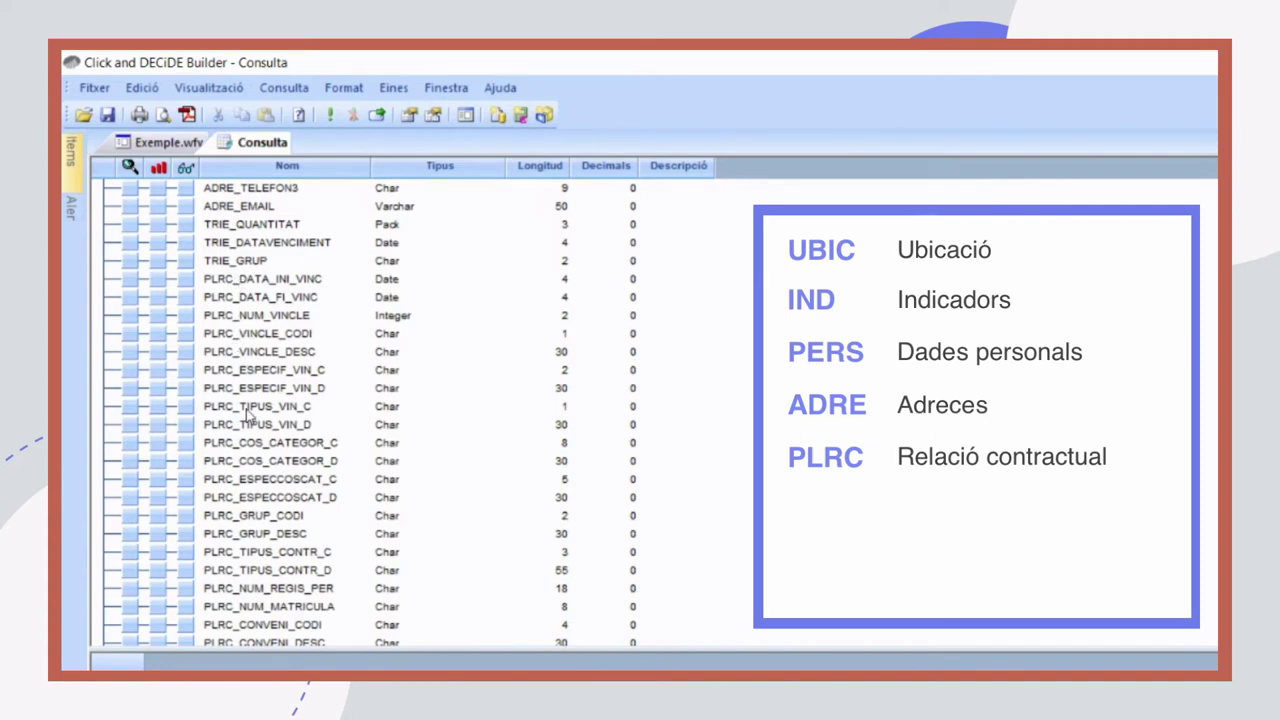
scroll(240, 505, "down", 5)
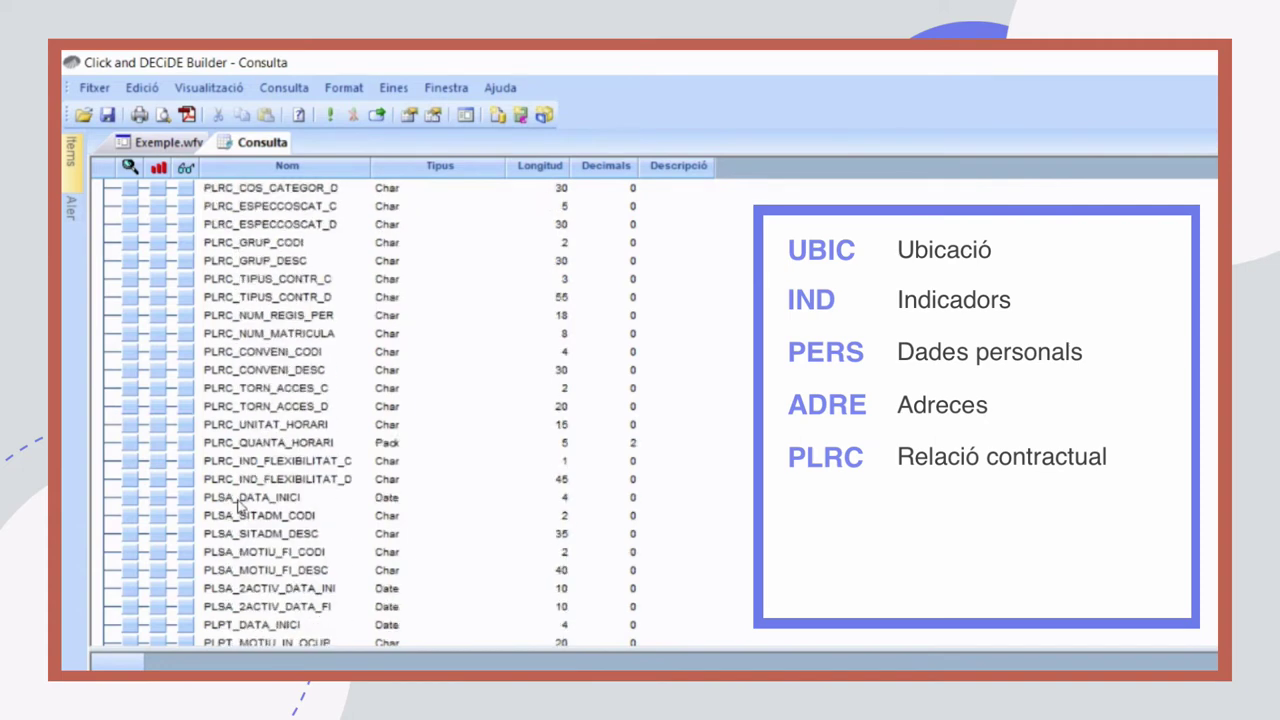
scroll(238, 488, "down", 2)
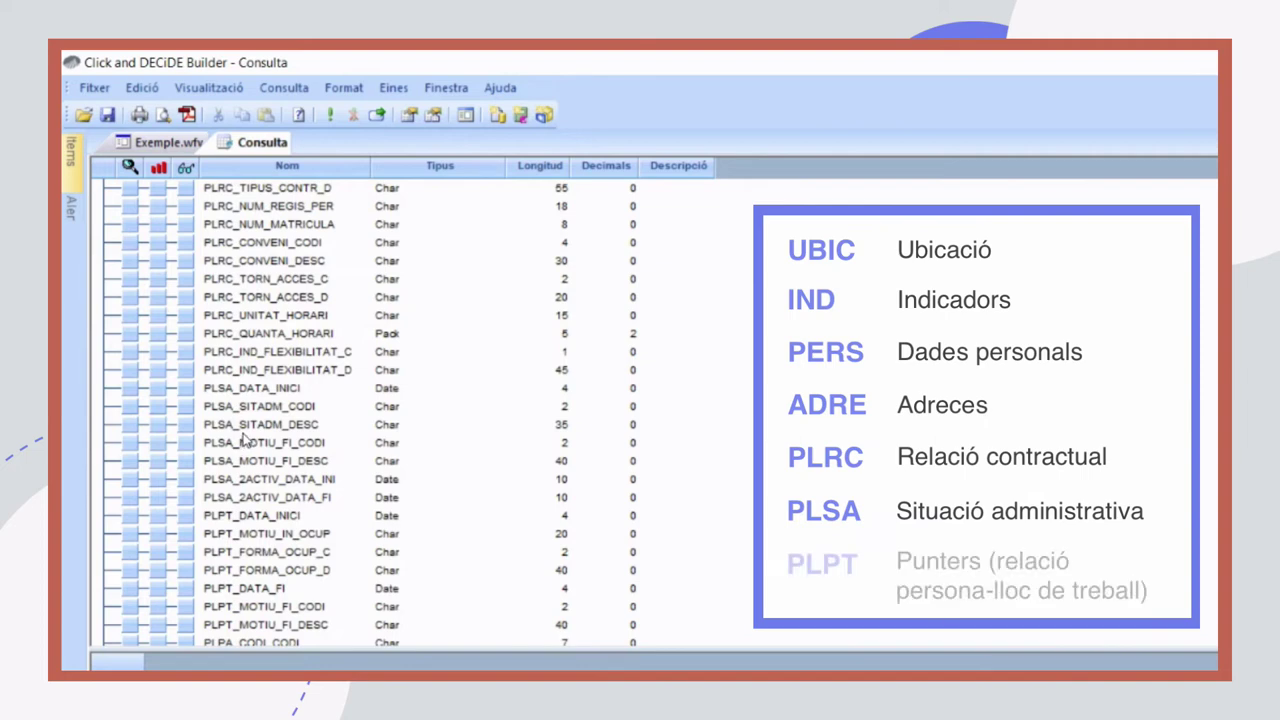
scroll(243, 440, "down", 2)
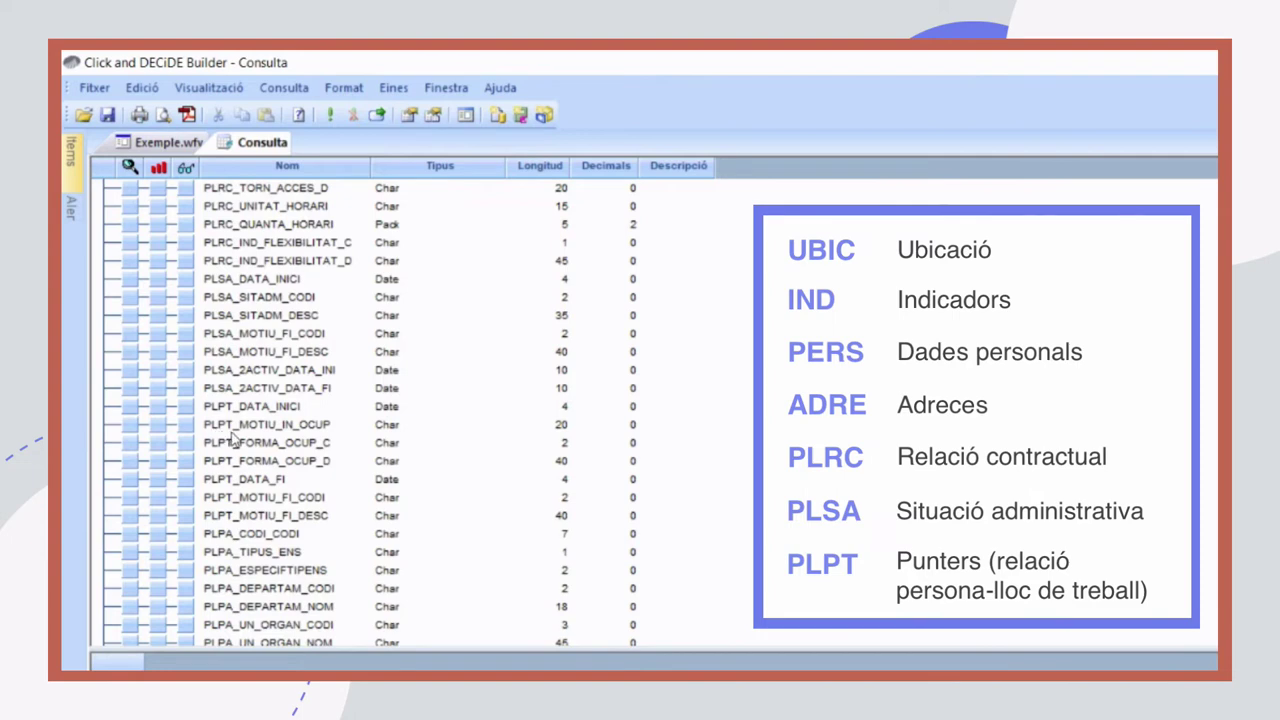
scroll(233, 440, "down", 3)
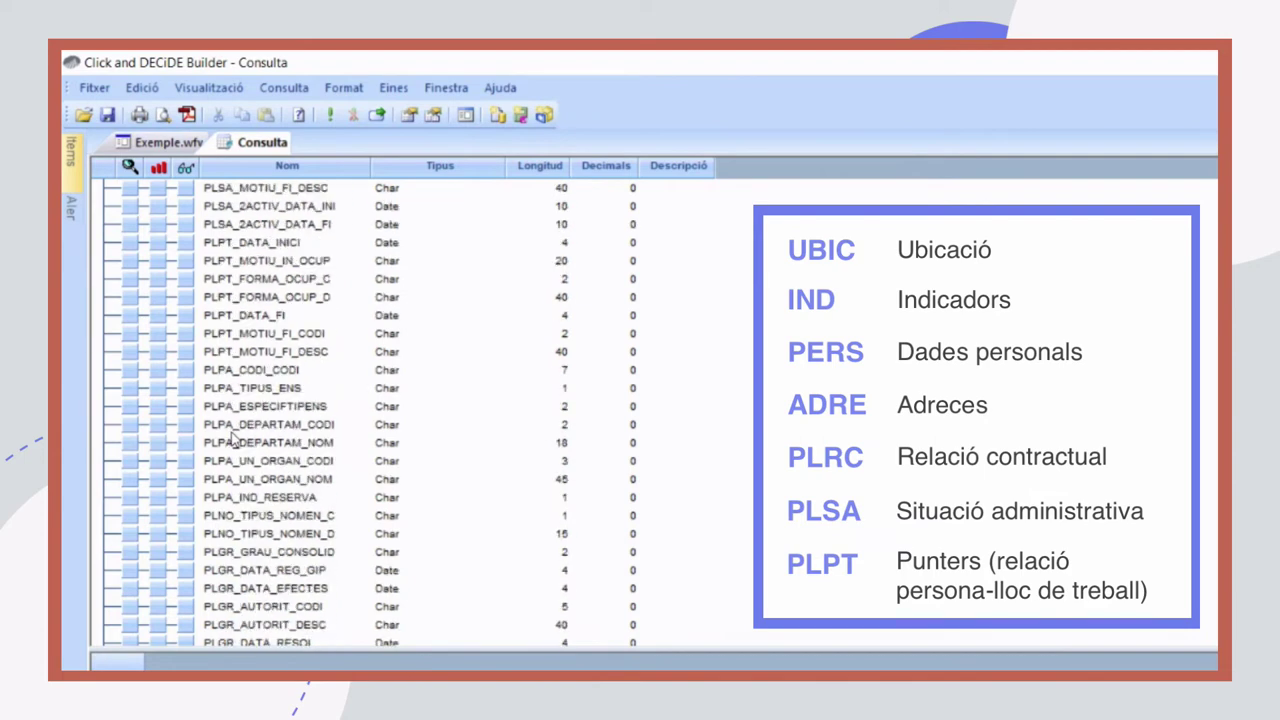
scroll(233, 440, "down", 15)
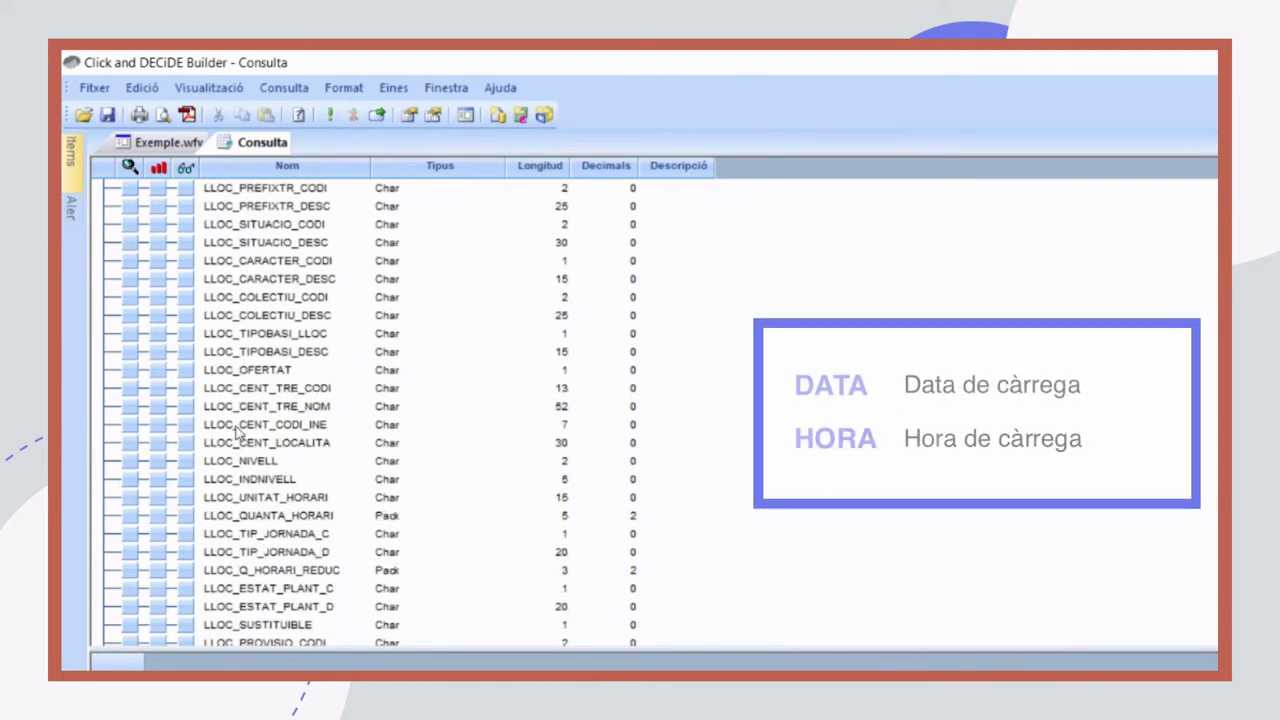
scroll(240, 421, "down", 15)
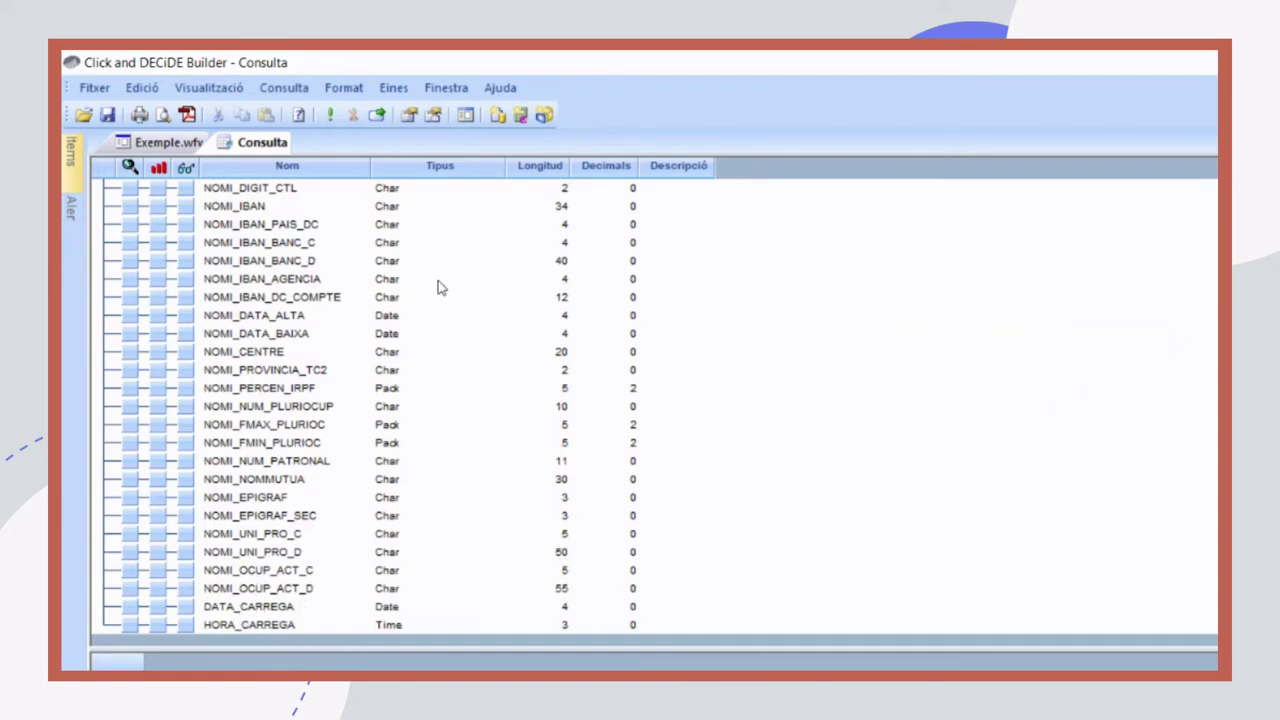
Review the data type and length of the WAIV9010_PERSONA fields, including those of PERS_NOM
scroll(437, 288, "up", 5)
scroll(440, 288, "up", 13)
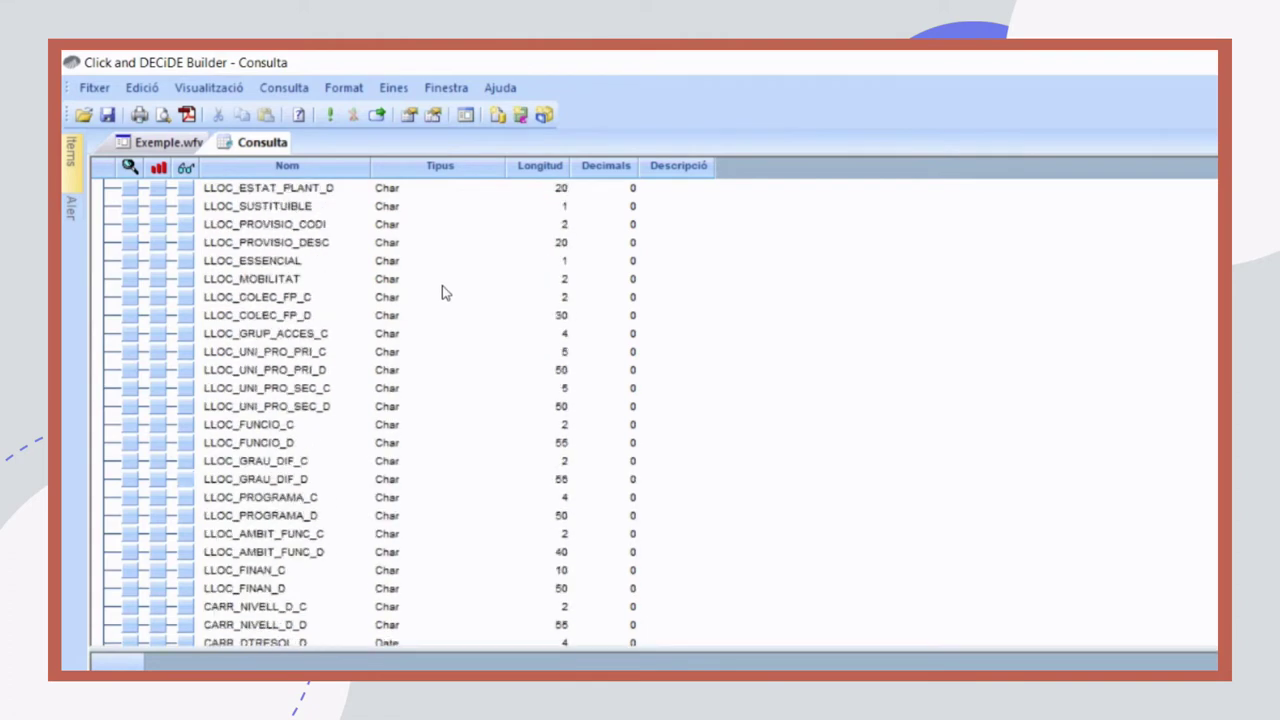
scroll(442, 288, "up", 9)
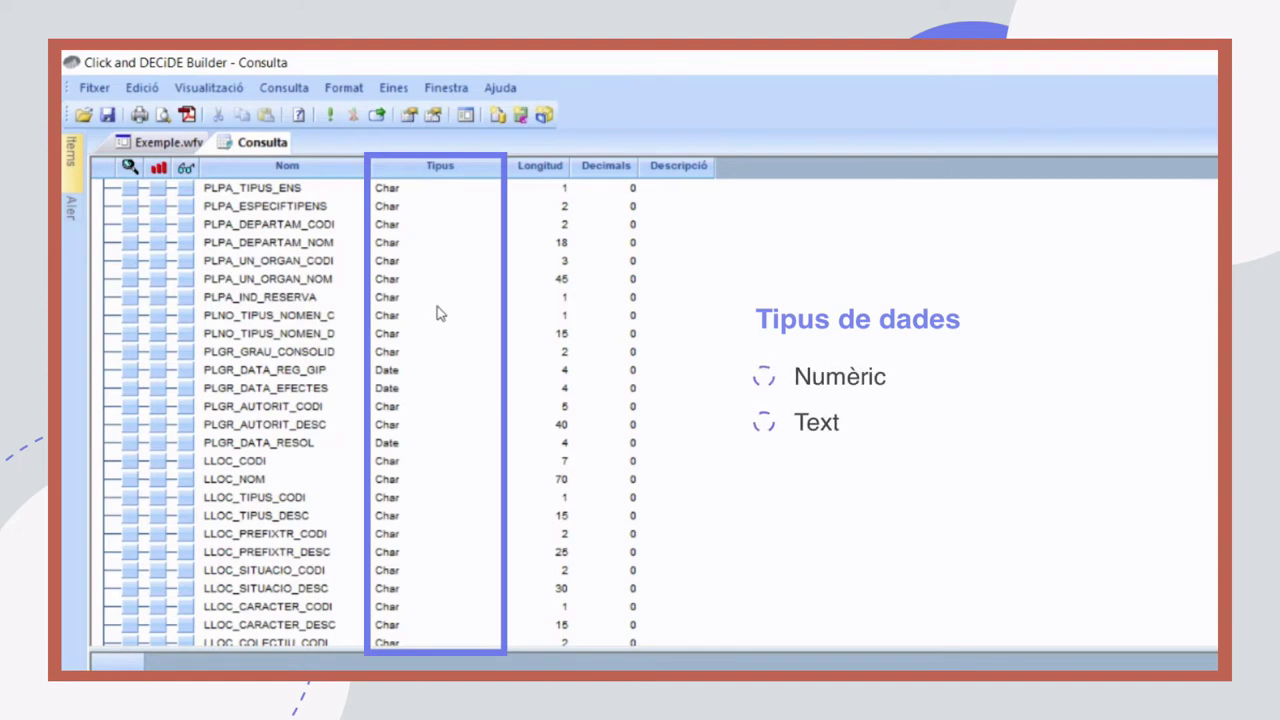
scroll(437, 314, "up", 3)
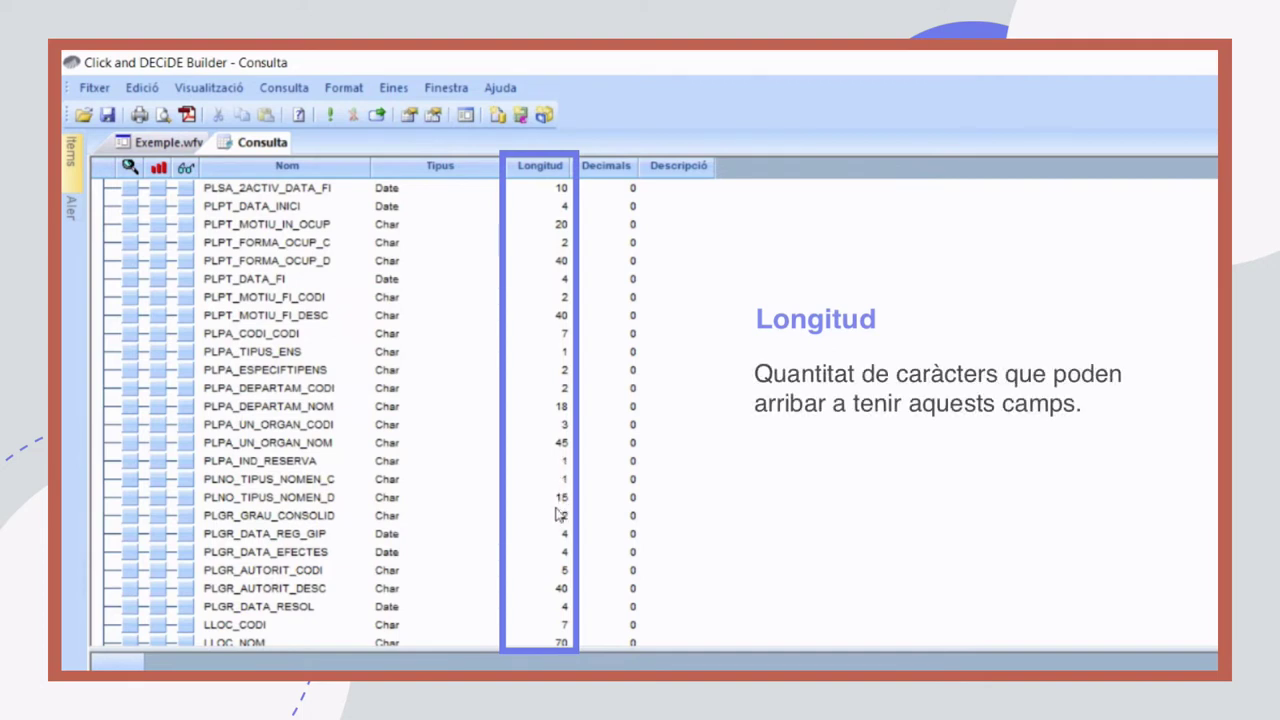
scroll(558, 513, "up", 1)
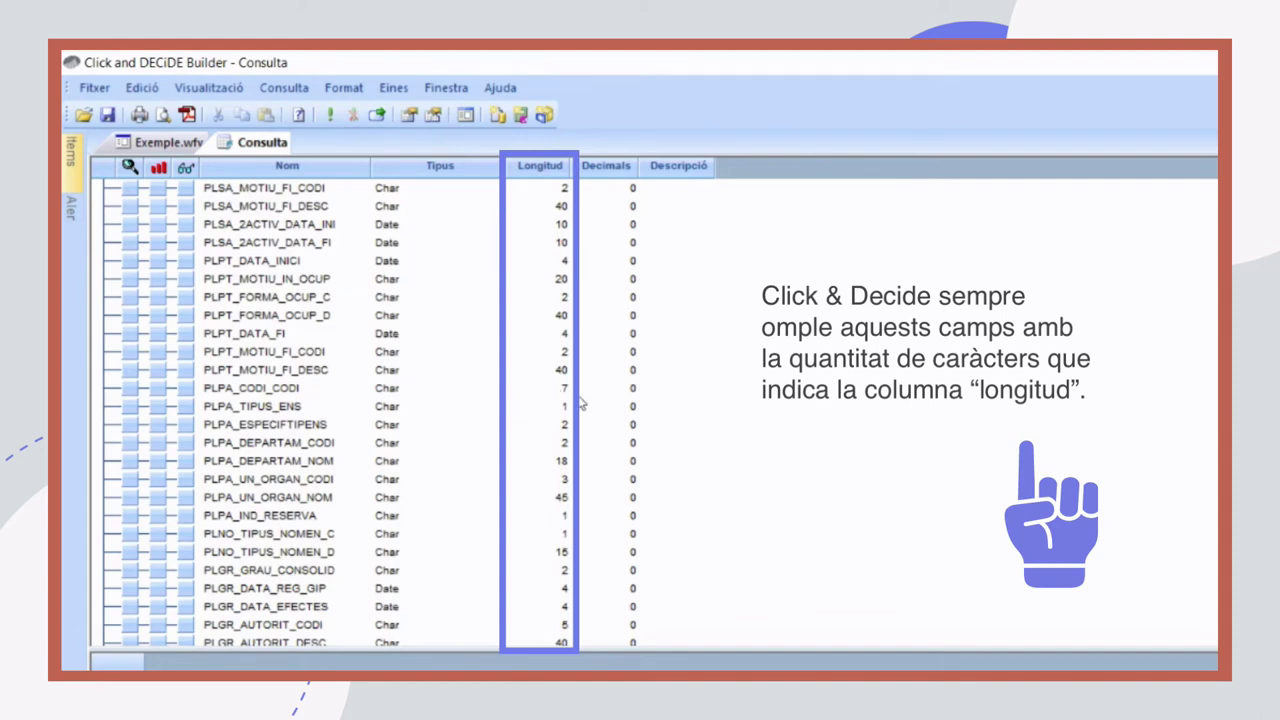
scroll(581, 403, "up", 20)
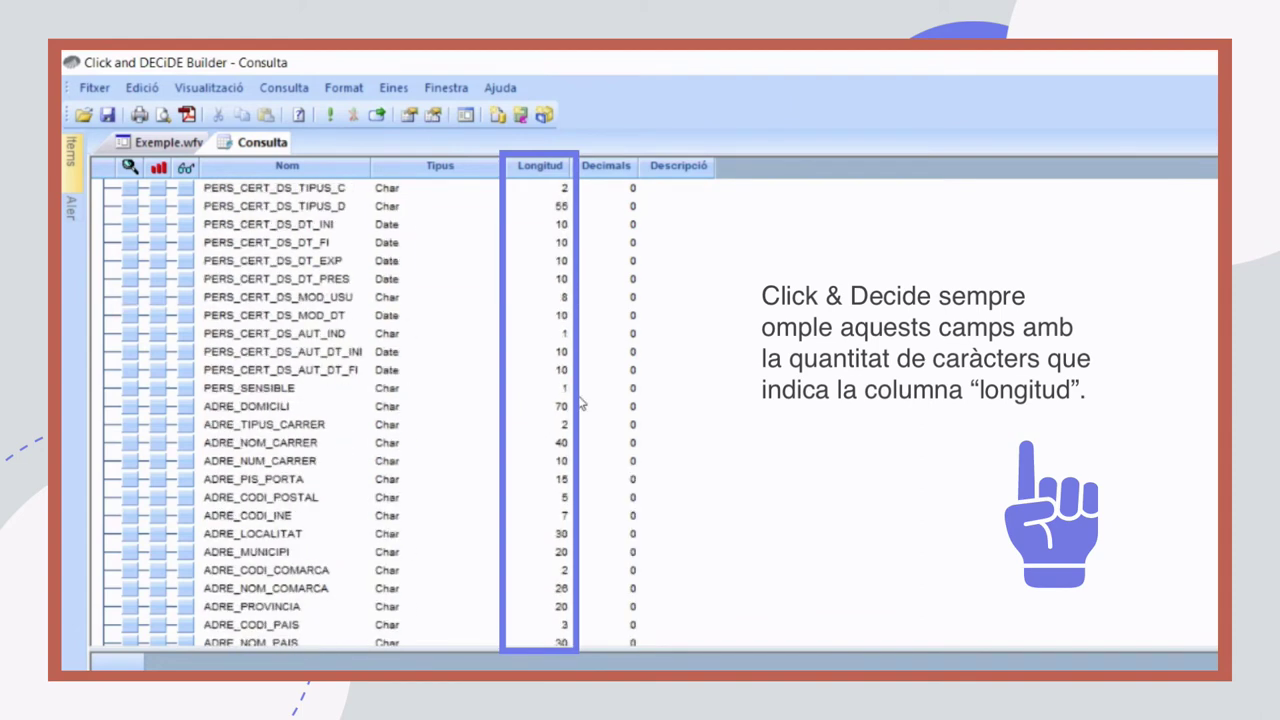
scroll(581, 403, "up", 20)
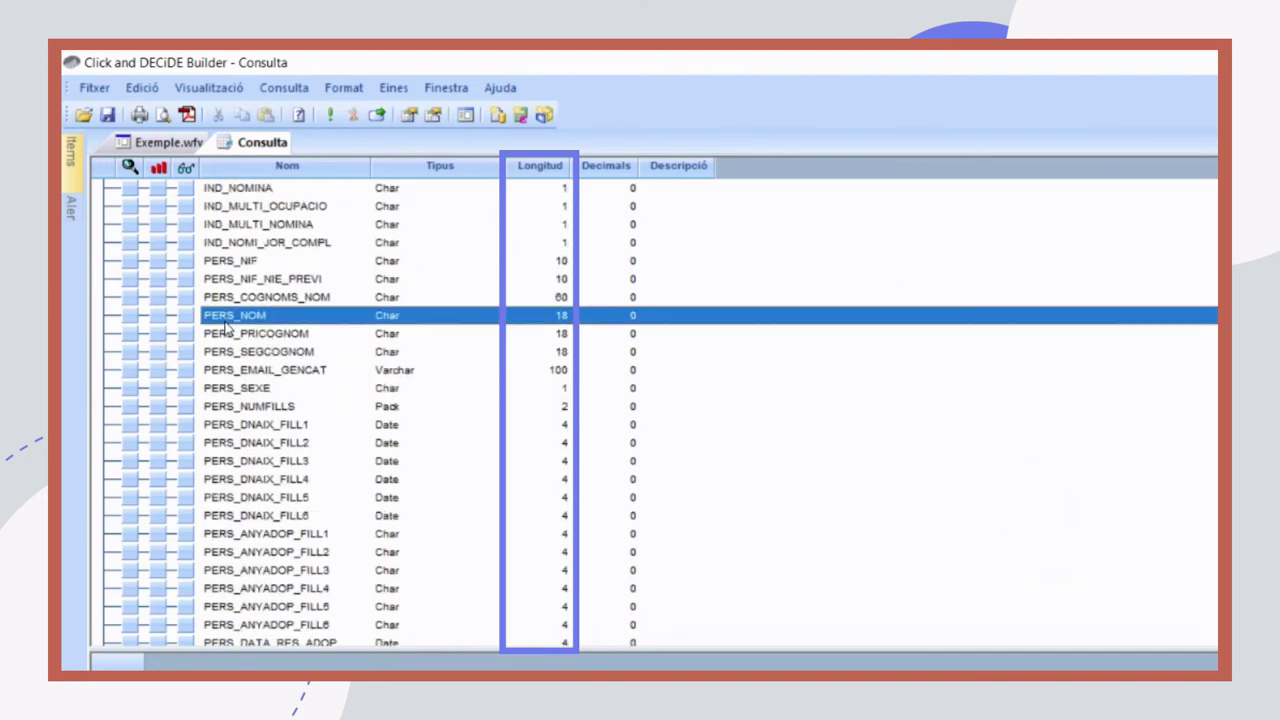
left_click(225, 318)
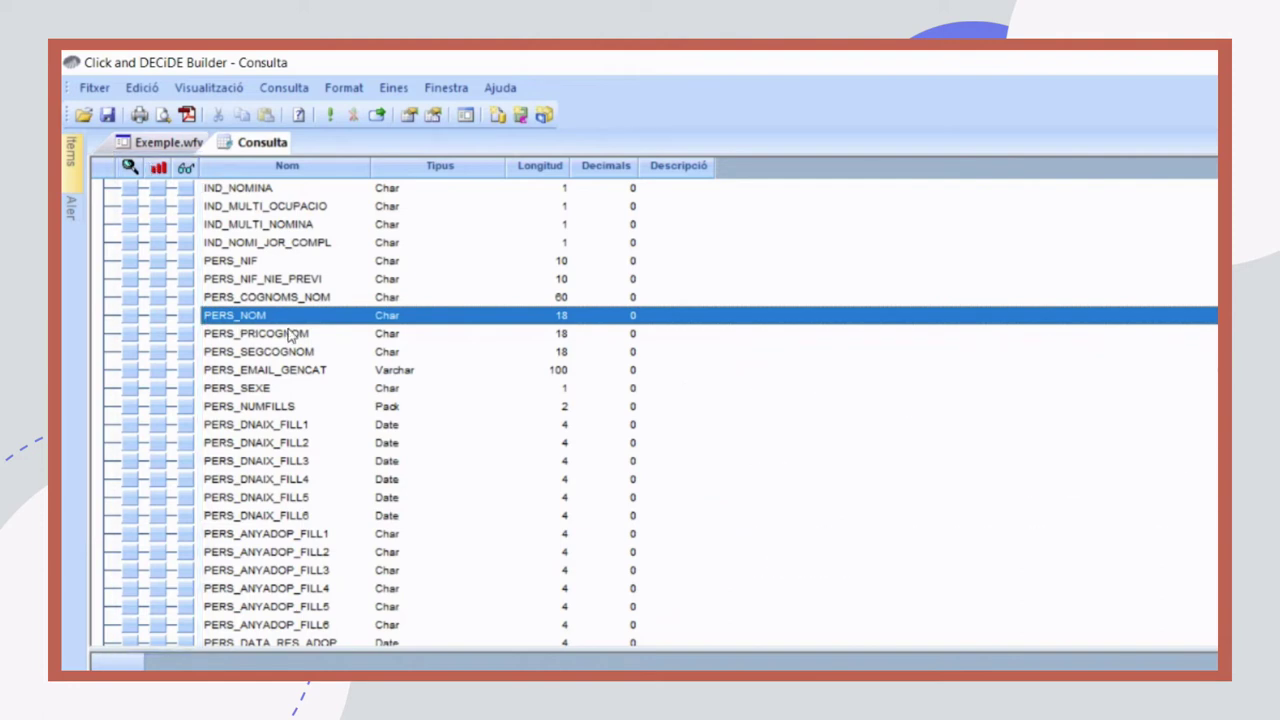
Display the UBIC_UN_ORGAN_CODI, UBIC_UN_ORGAN_NOM, PERS_NIF and PERS_COGNOMS_NOM fields in the query
scroll(290, 335, "up", 2)
scroll(290, 335, "up", 2)
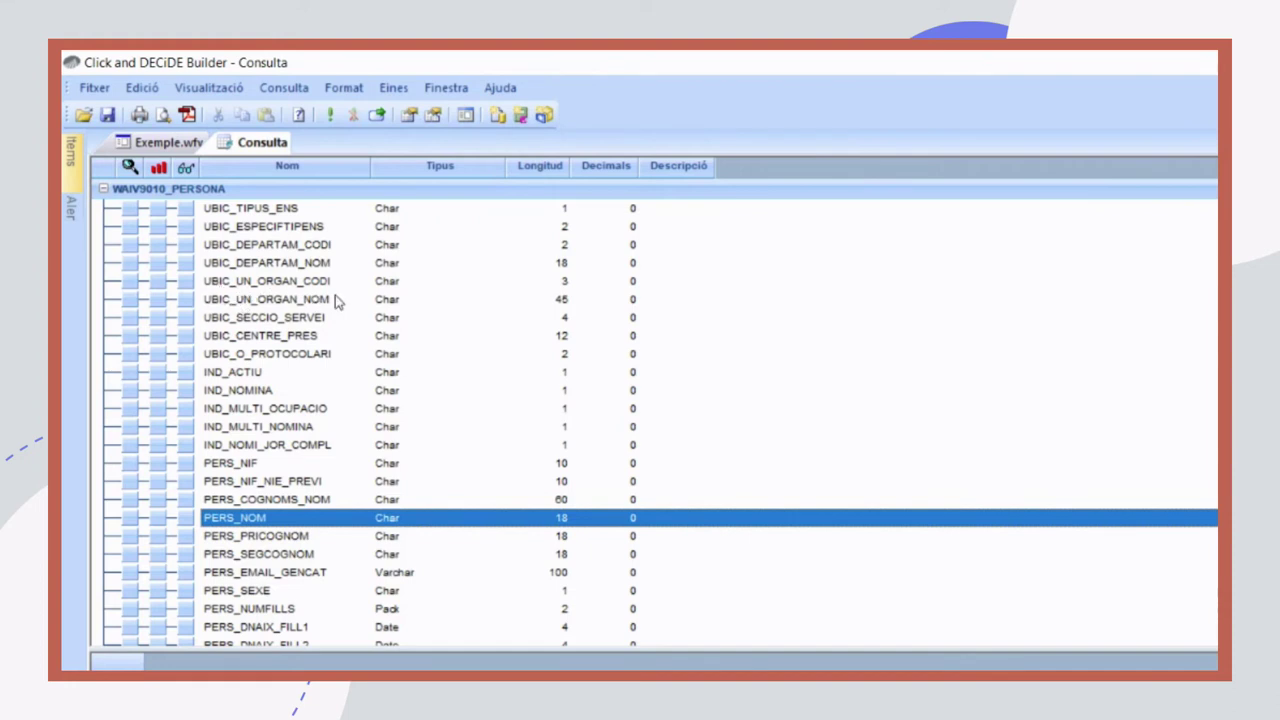
left_click(184, 282)
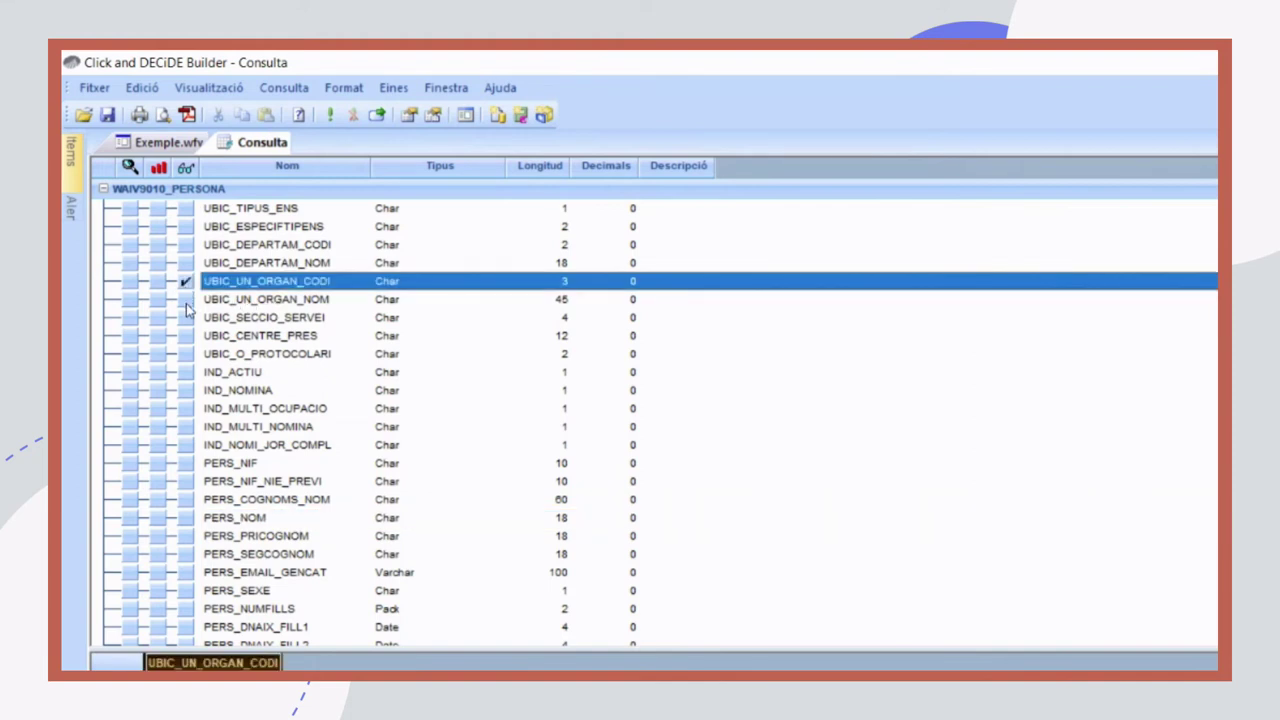
left_click(185, 300)
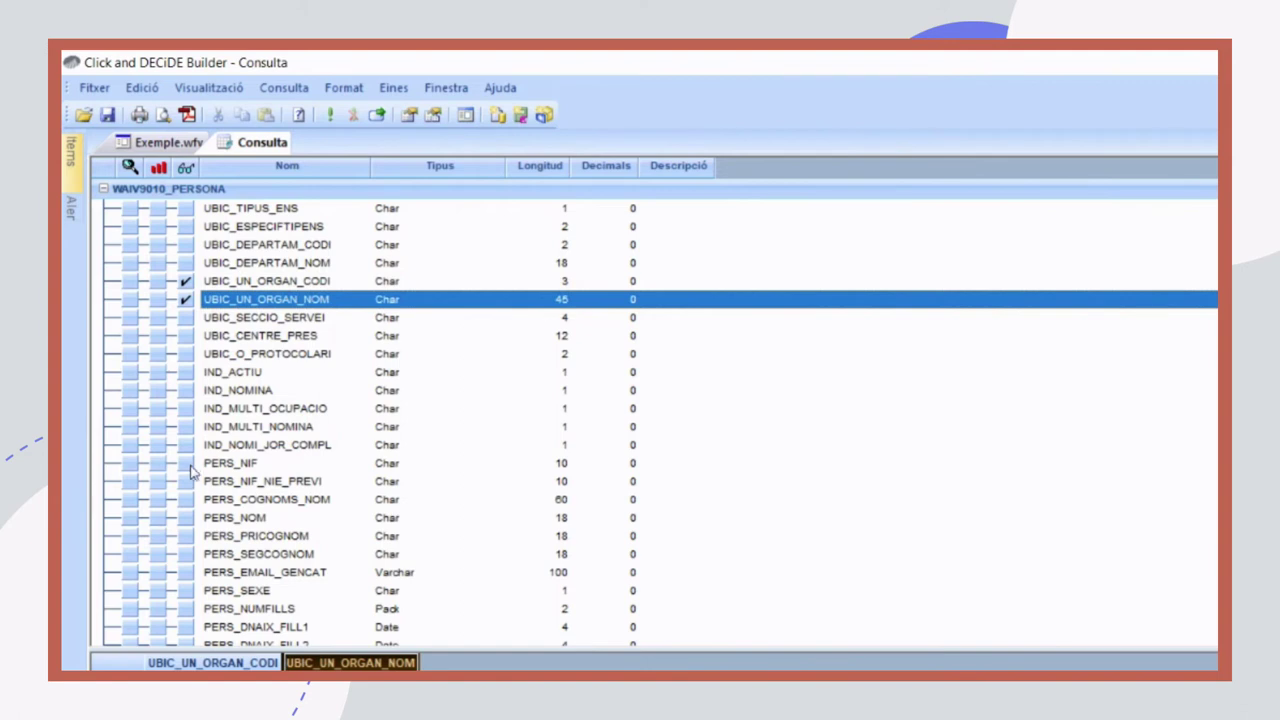
left_click(185, 466)
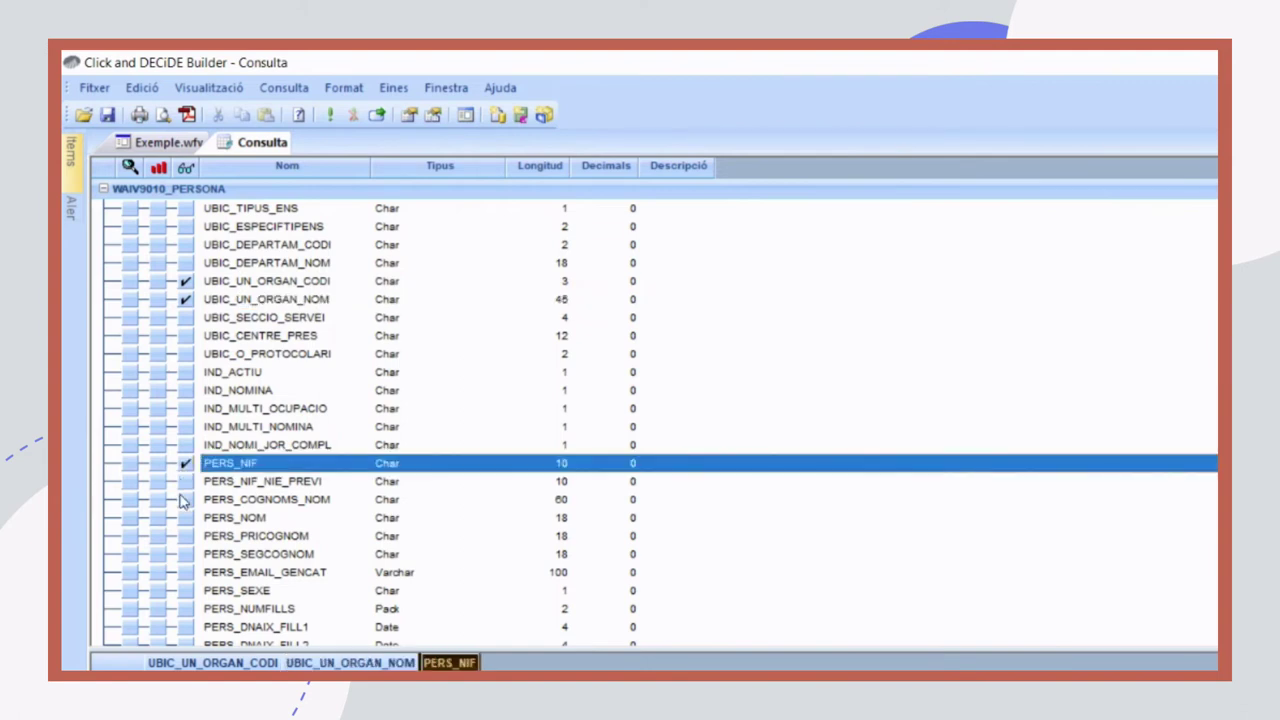
left_click(185, 499)
Add the employment link fields PLRC_VINCLE_CODI and PLRC_VINCLE_DESC to the query's displayed columns
scroll(292, 480, "down", 3)
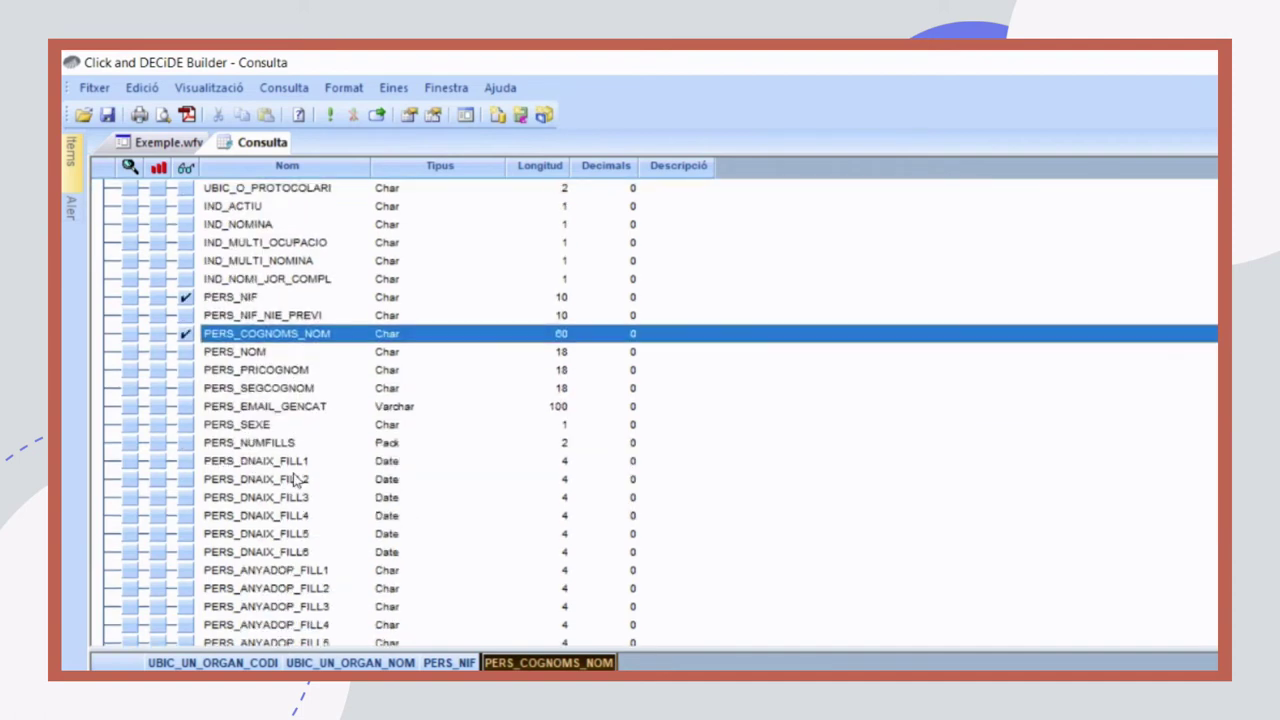
scroll(297, 480, "down", 13)
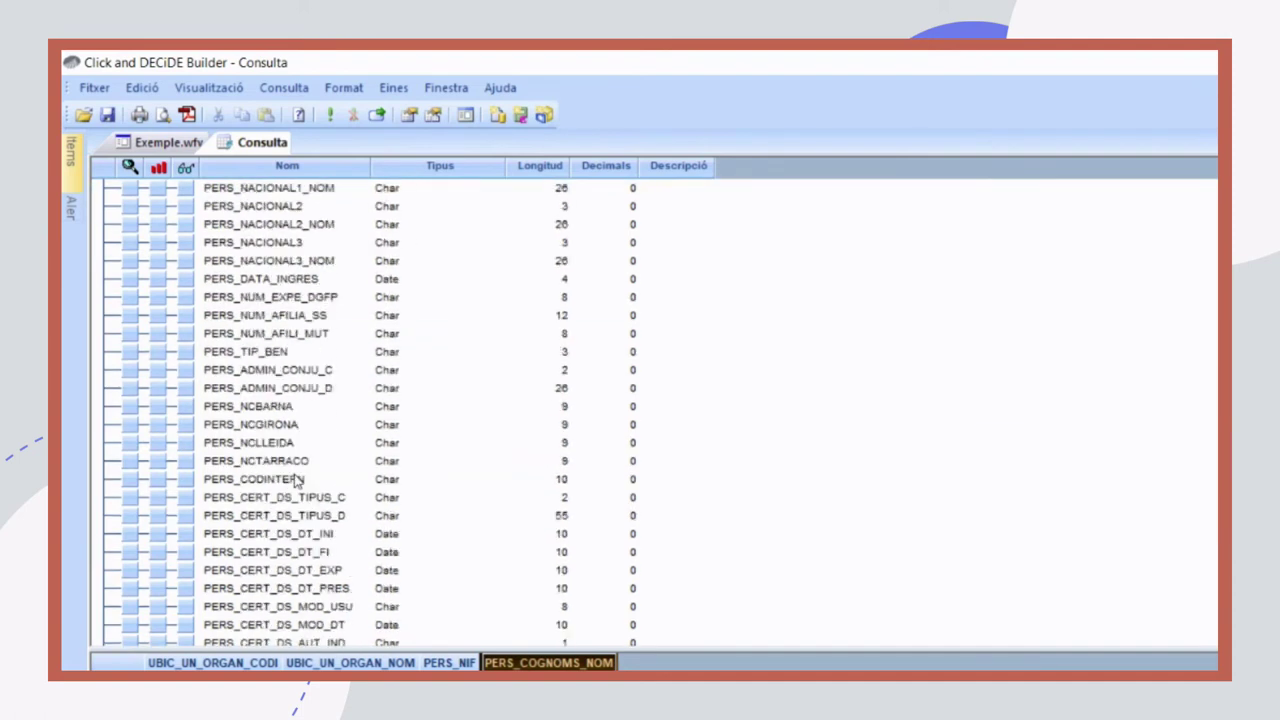
scroll(297, 480, "down", 13)
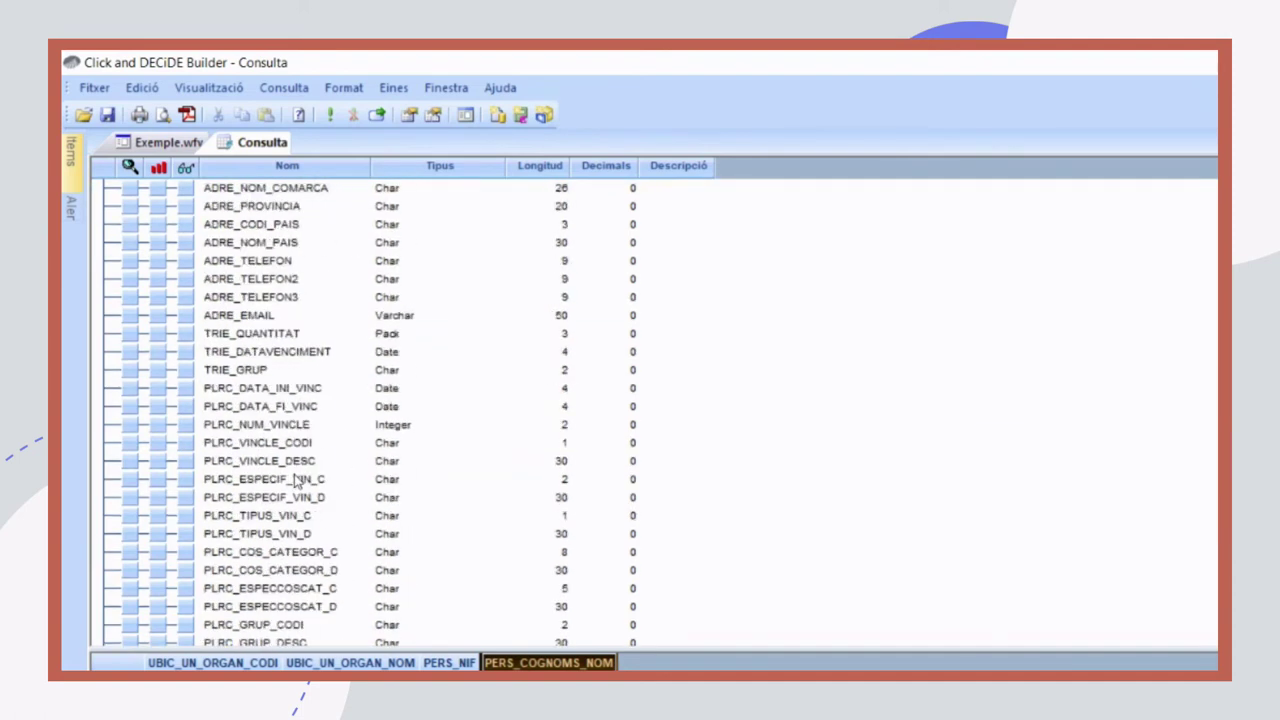
scroll(297, 482, "down", 1)
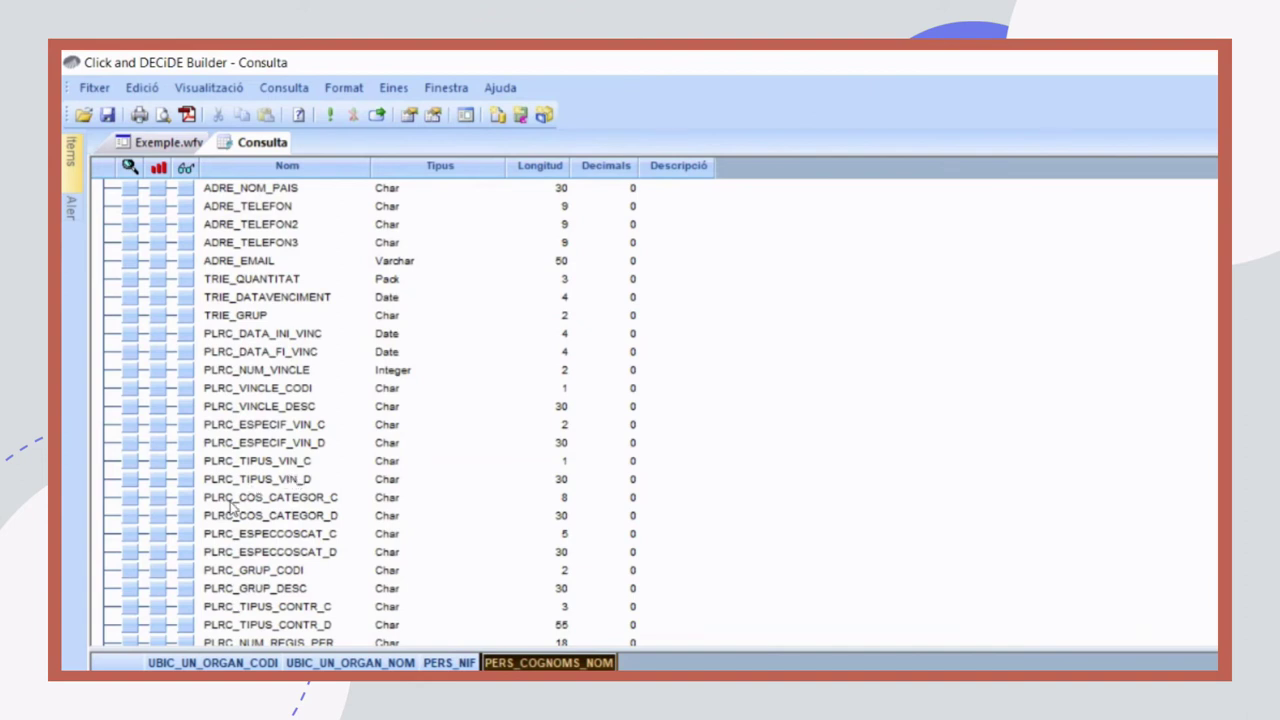
left_click(186, 389)
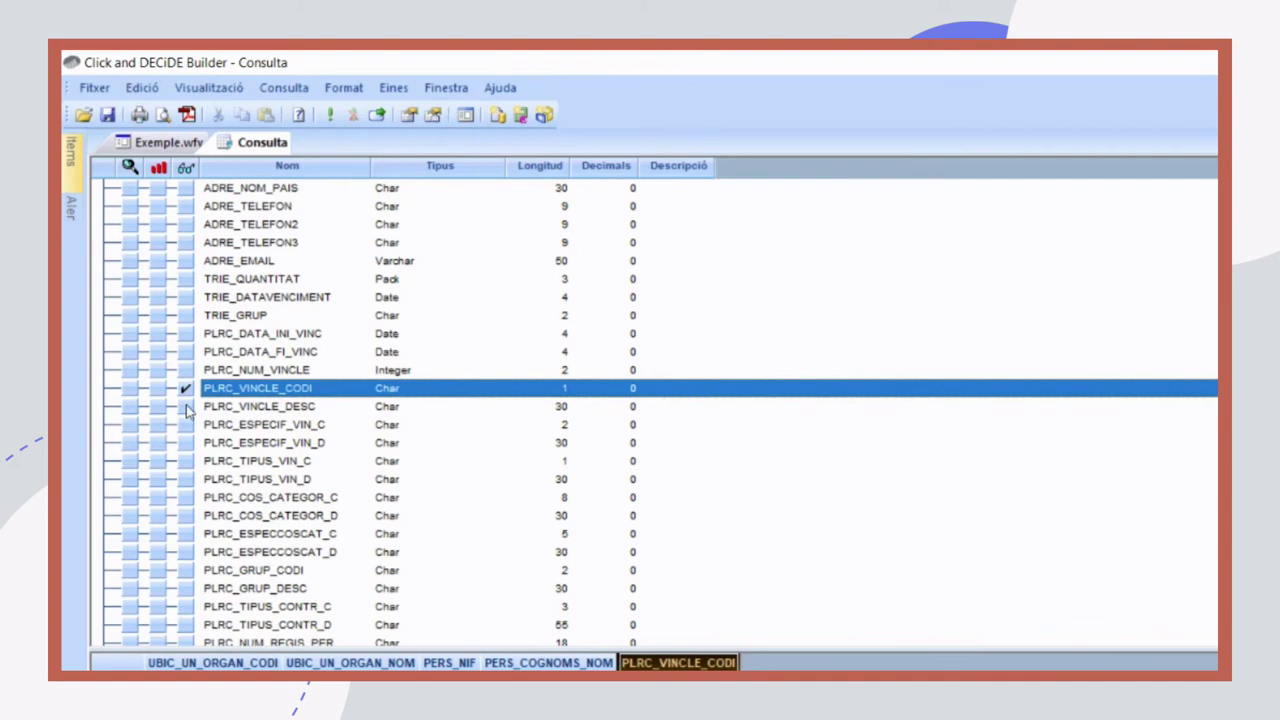
left_click(186, 412)
left_click(186, 410)
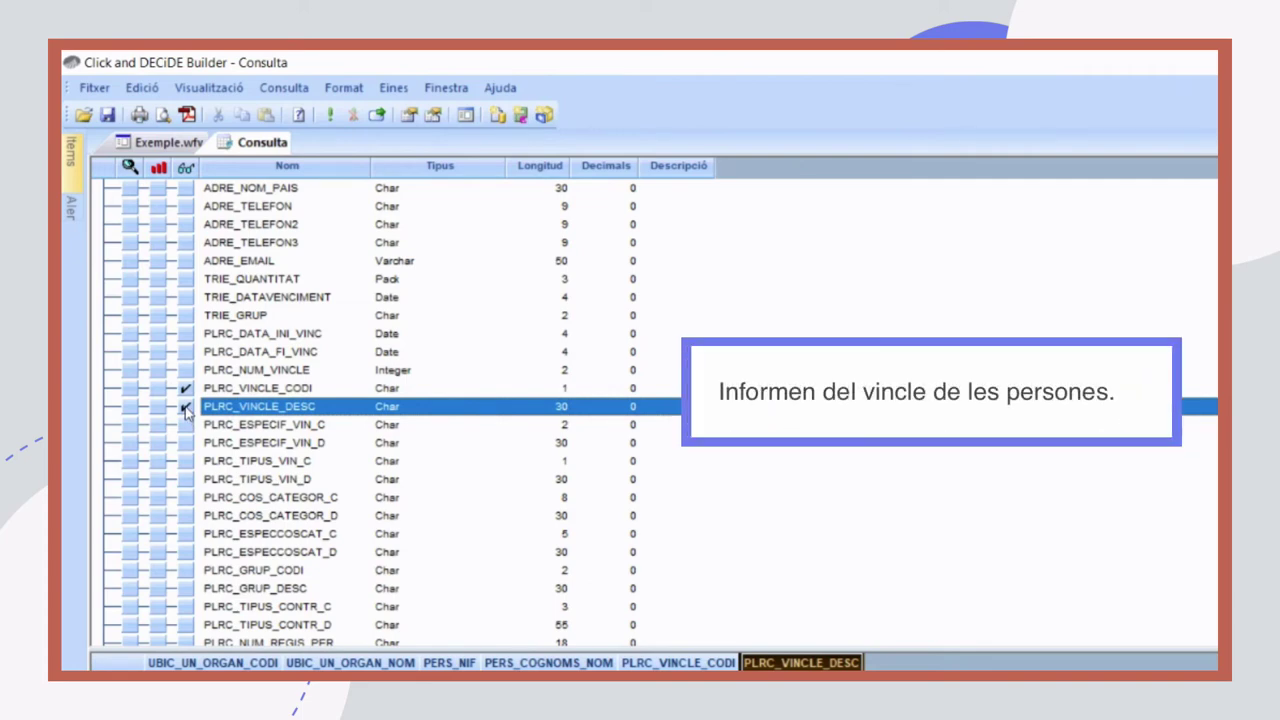
Display the category and speciality fields PLRC_COS_CATEGOR_C, PLRC_COS_CATEGOR_D, PLRC_ESPECCOSCAT_C and PLRC_ESPECCOSCAT_D
scroll(237, 468, "down", 1)
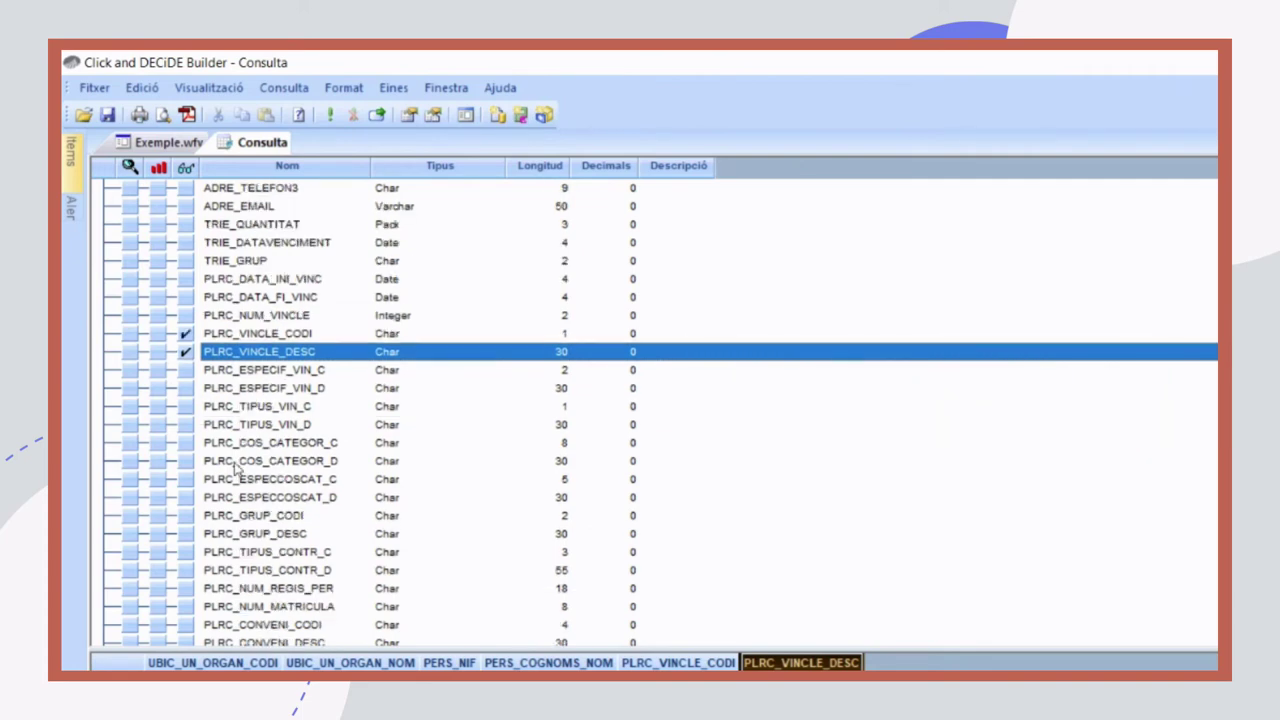
left_click(185, 445)
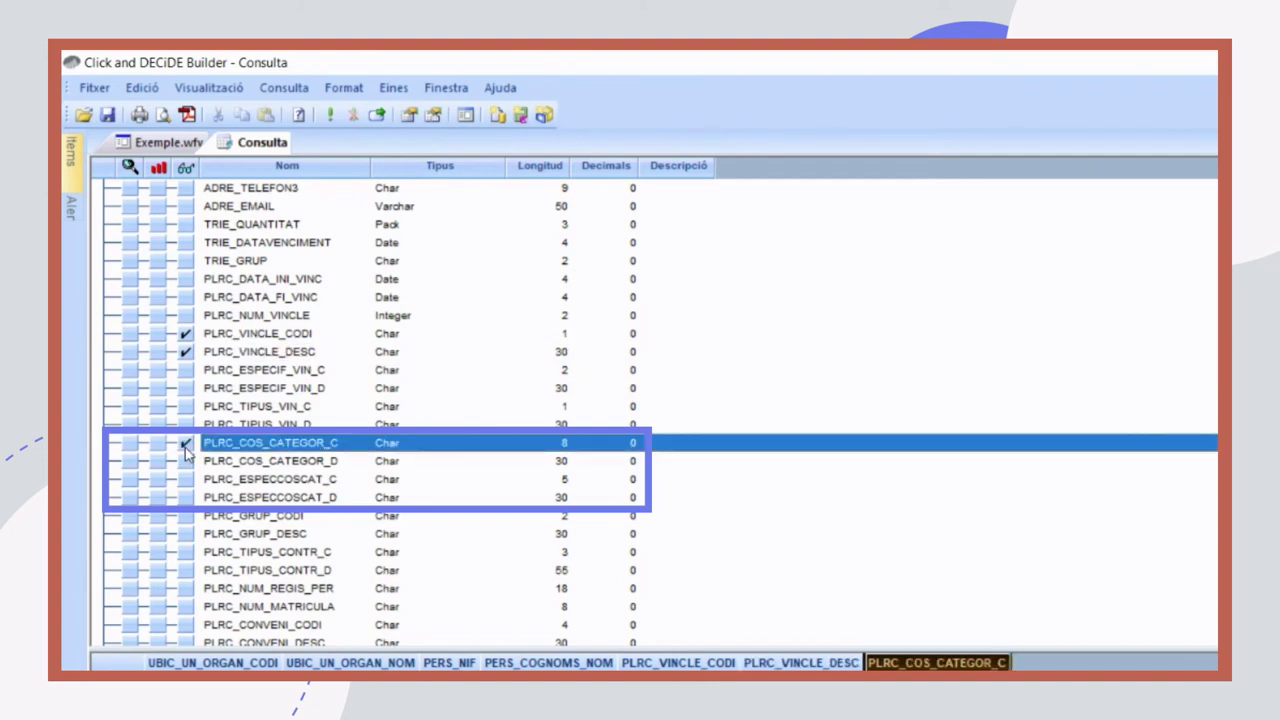
left_click(185, 461)
left_click(185, 479)
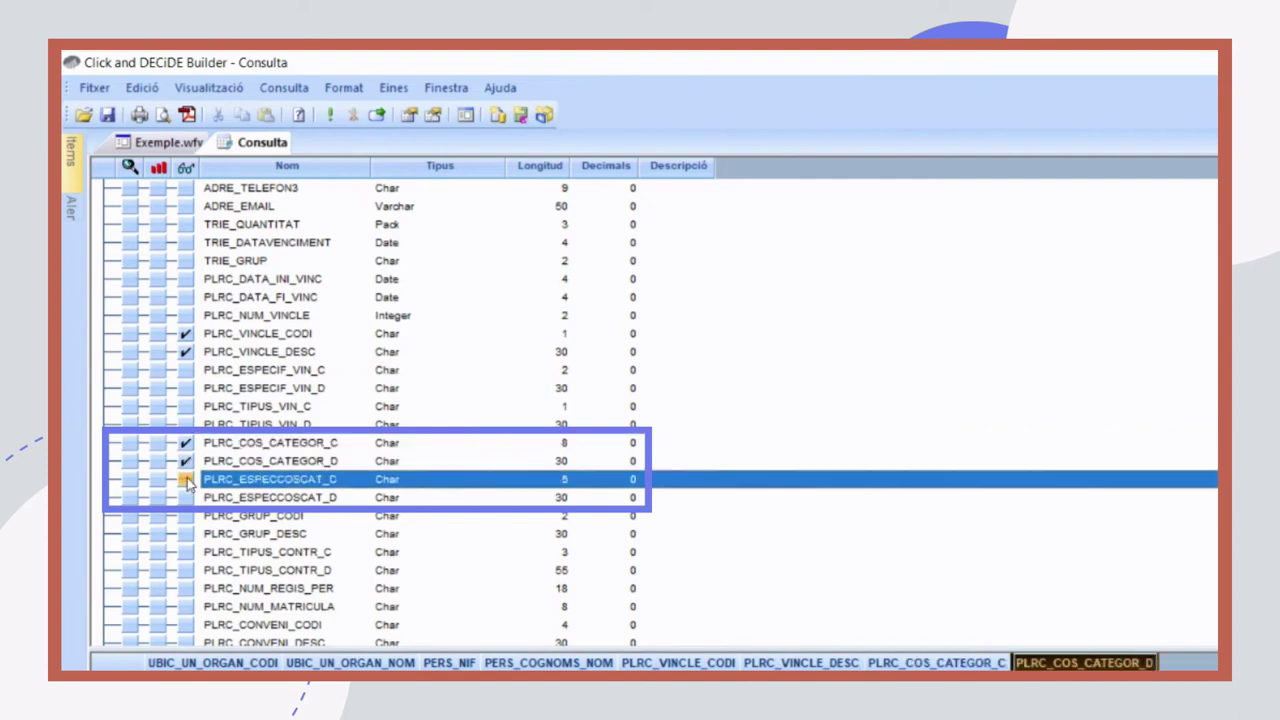
left_click(185, 497)
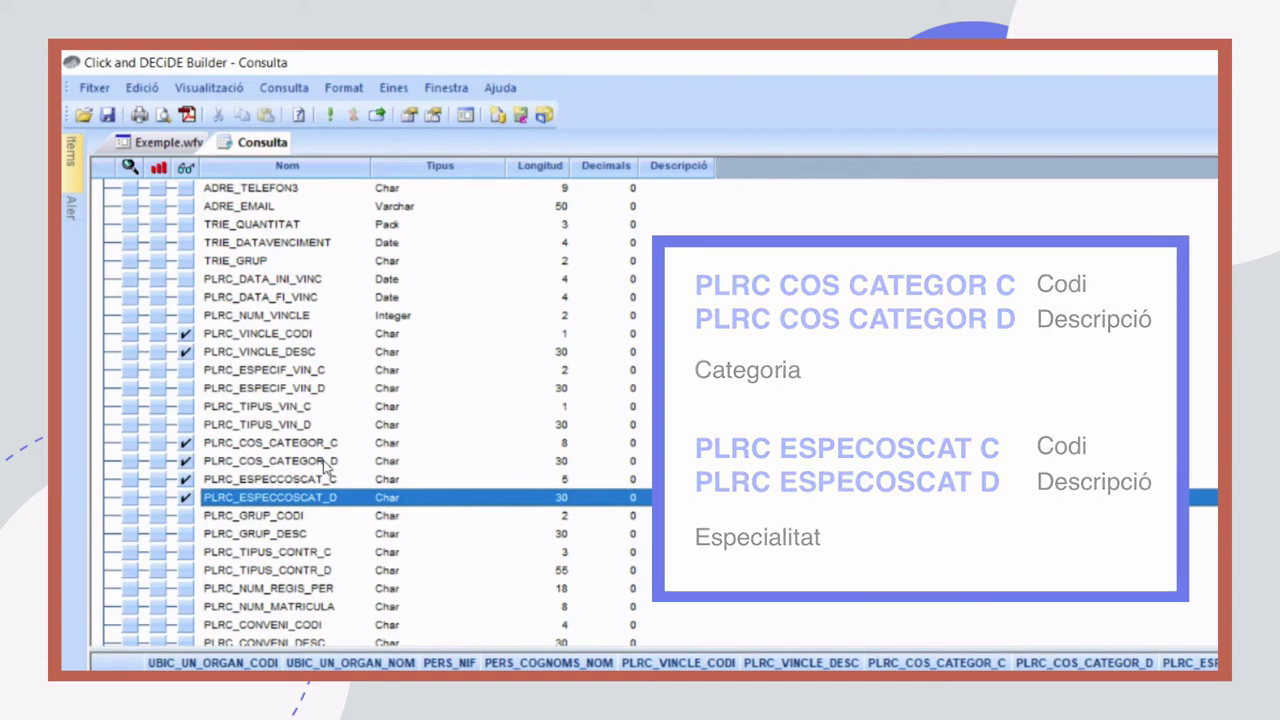
Display PLPT_DATA_INICI and PLPT_DATA_FI and move both columns between PLRC_VINCLE_DESC and PLRC_COS_CATEGOR_C
scroll(324, 463, "down", 4)
scroll(323, 463, "down", 4)
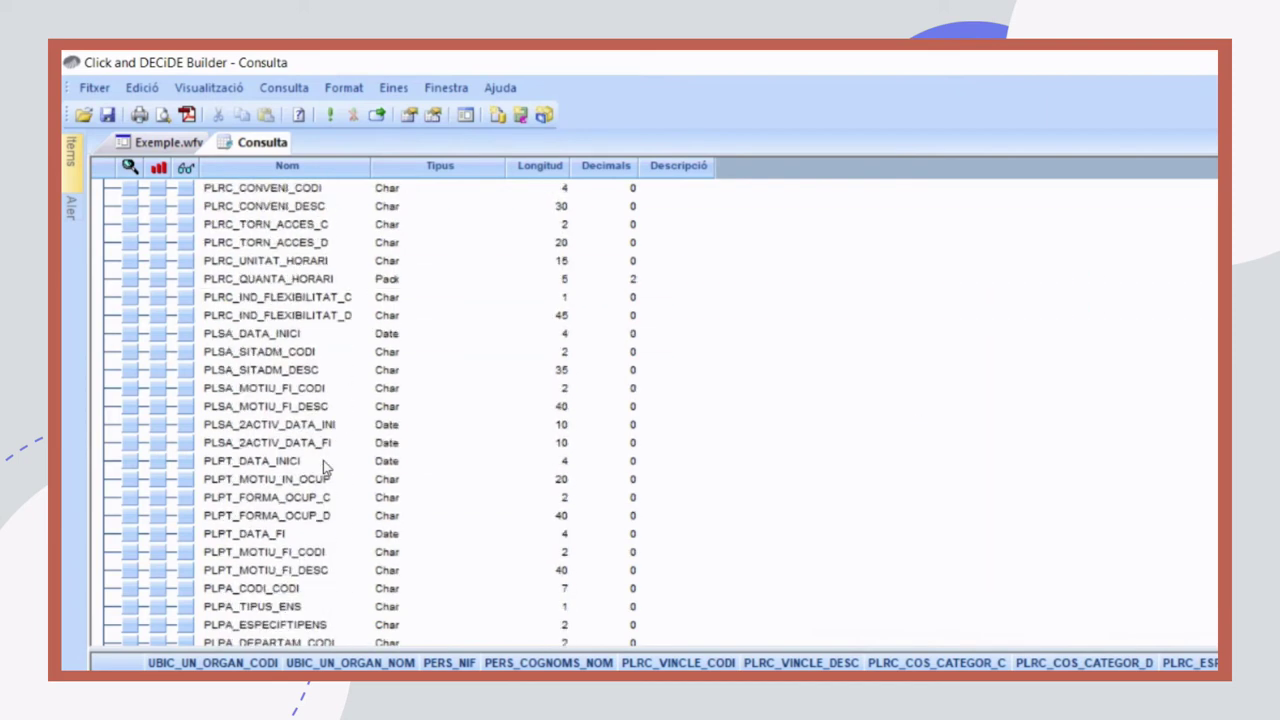
left_click(186, 461)
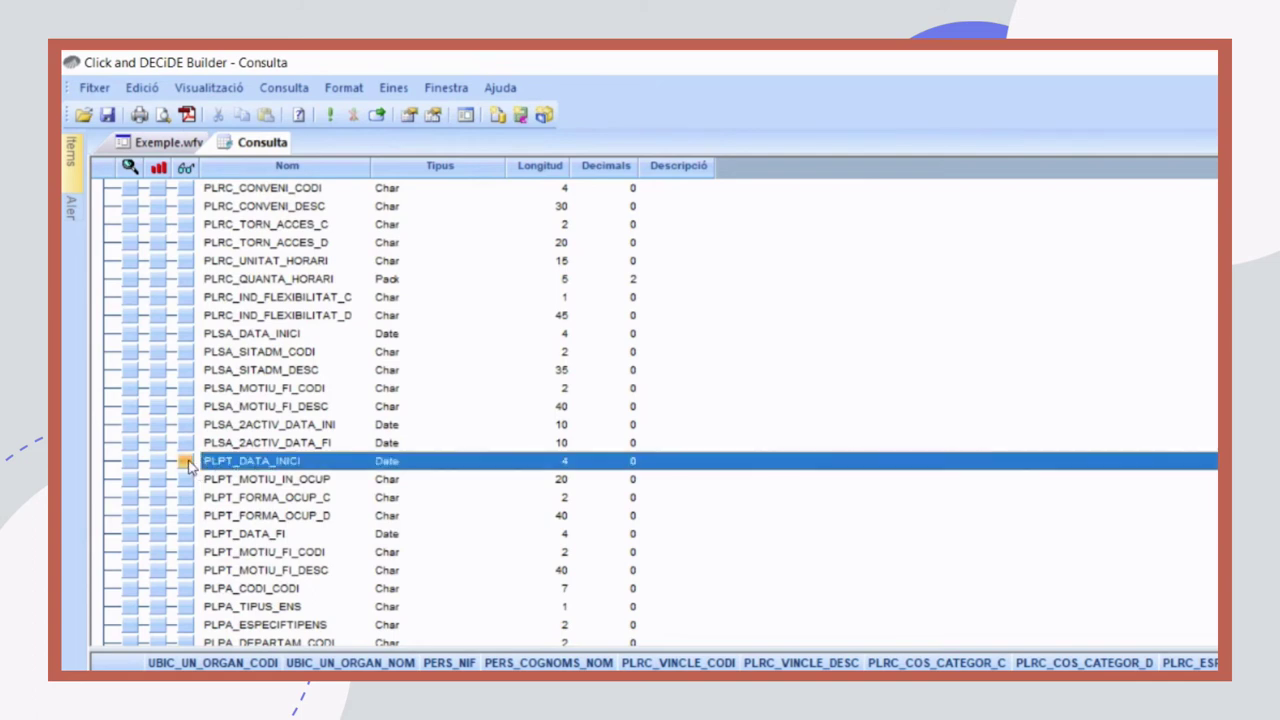
left_click(186, 535)
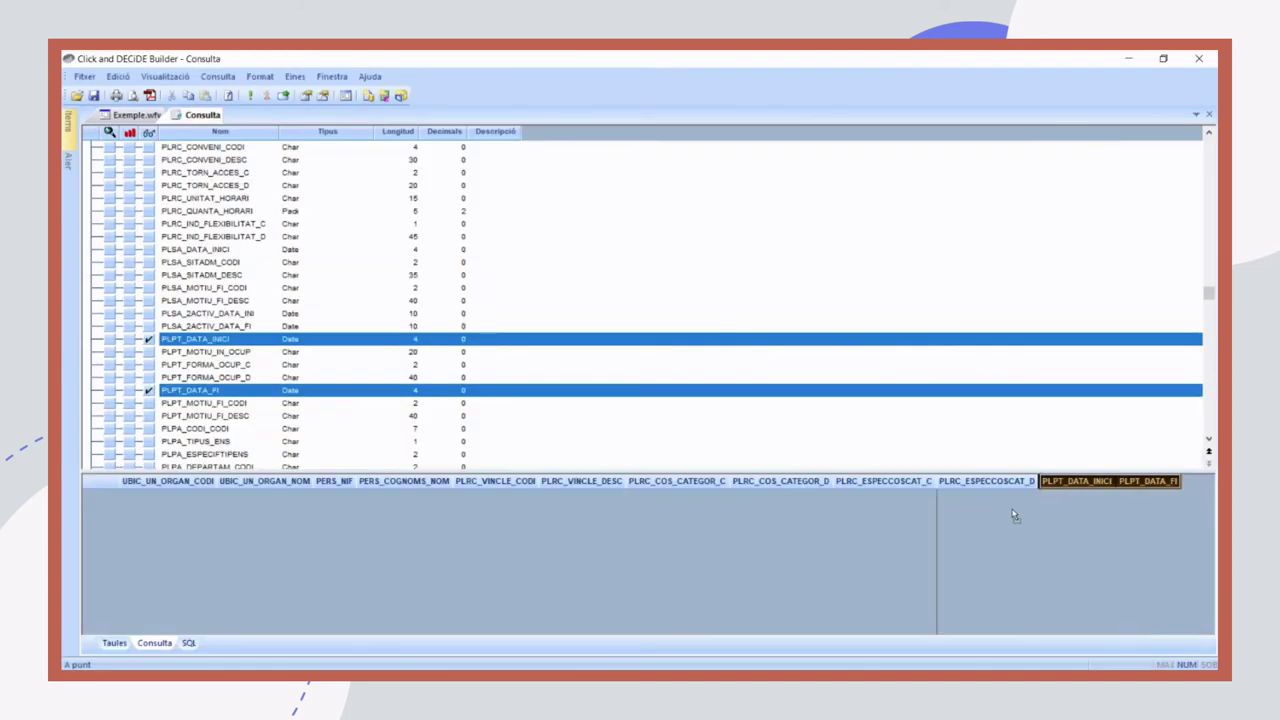
left_click_drag(751, 530, 715, 530)
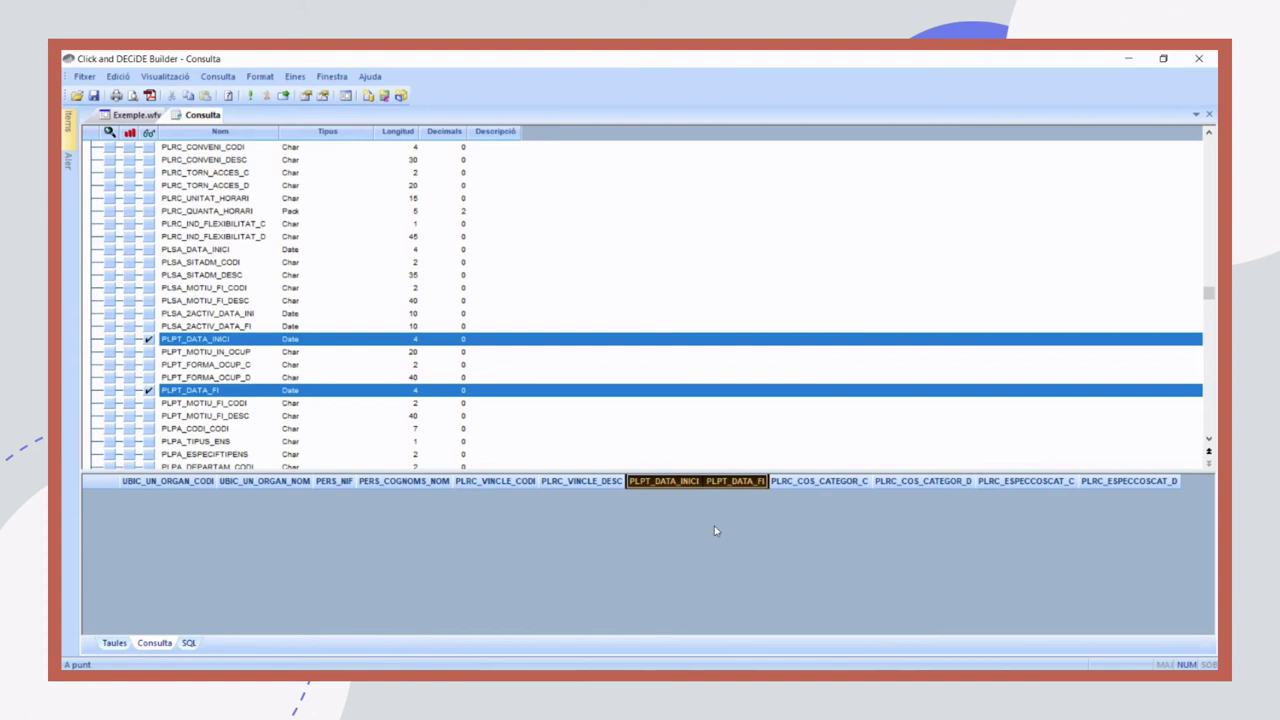
left_click(715, 529)
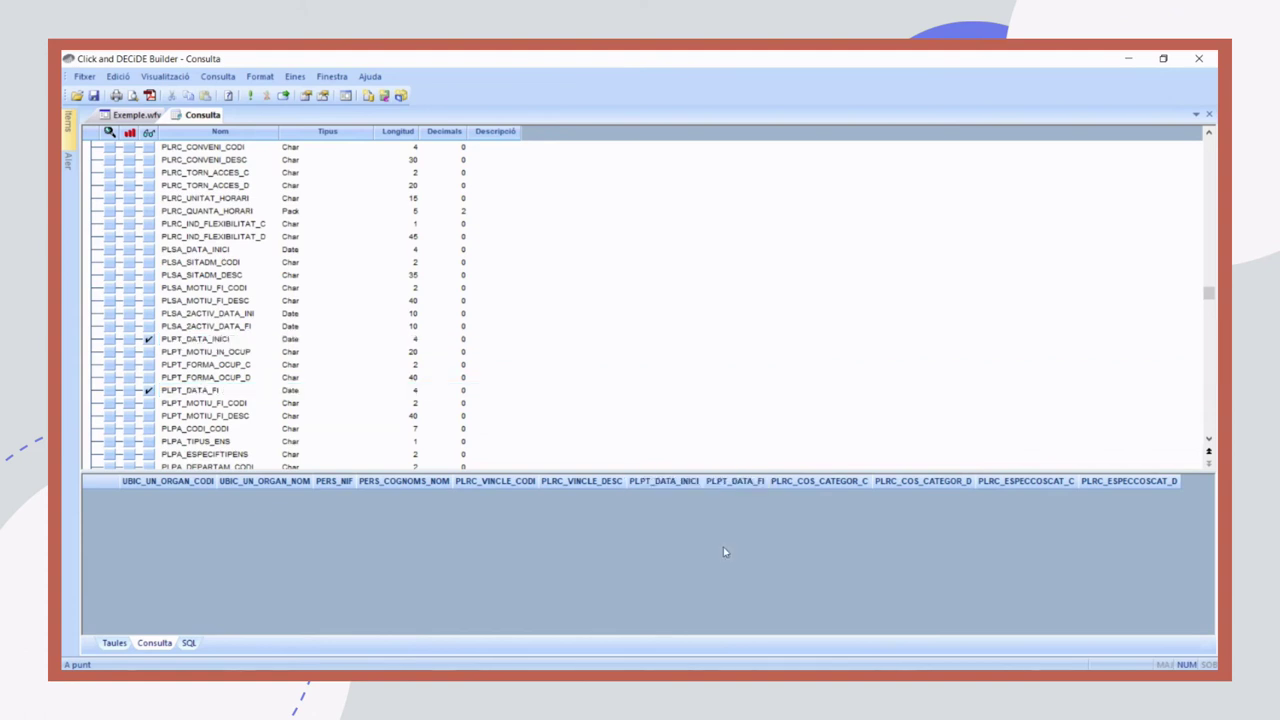
Set the PERS_NIF column's heading to DNI-NIE in its field properties and run the query
left_click(333, 481)
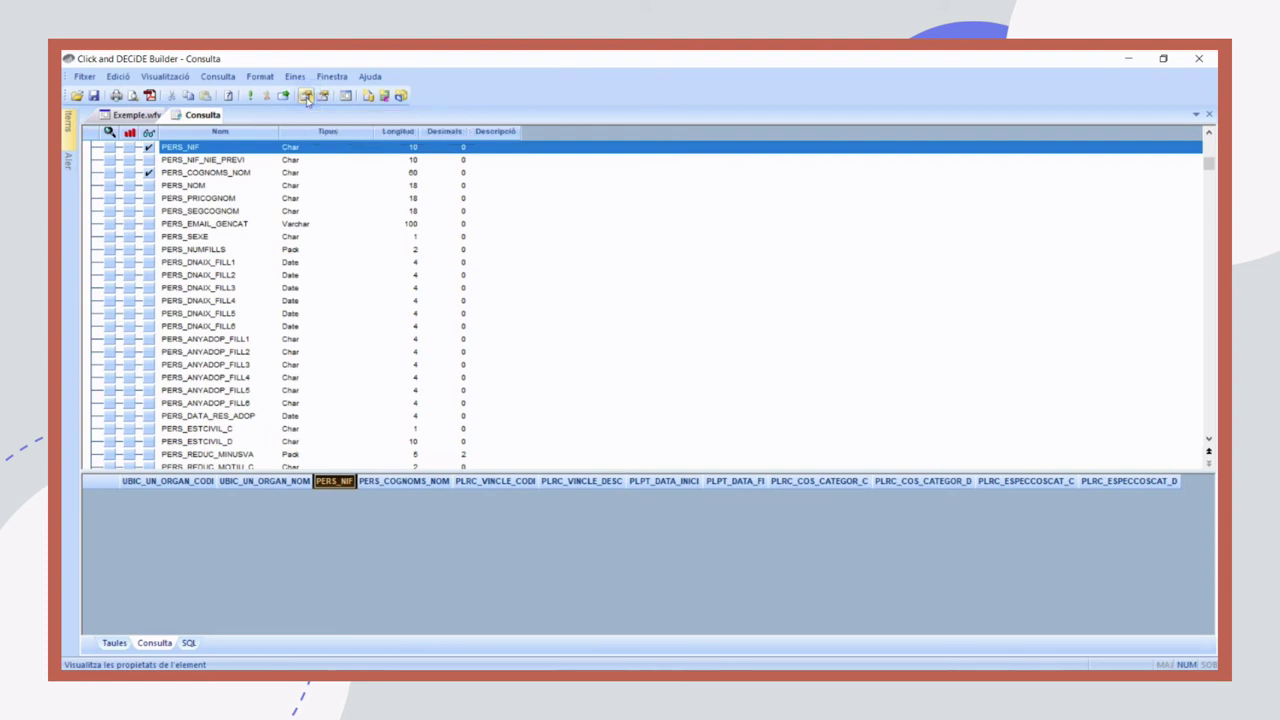
left_click(307, 96)
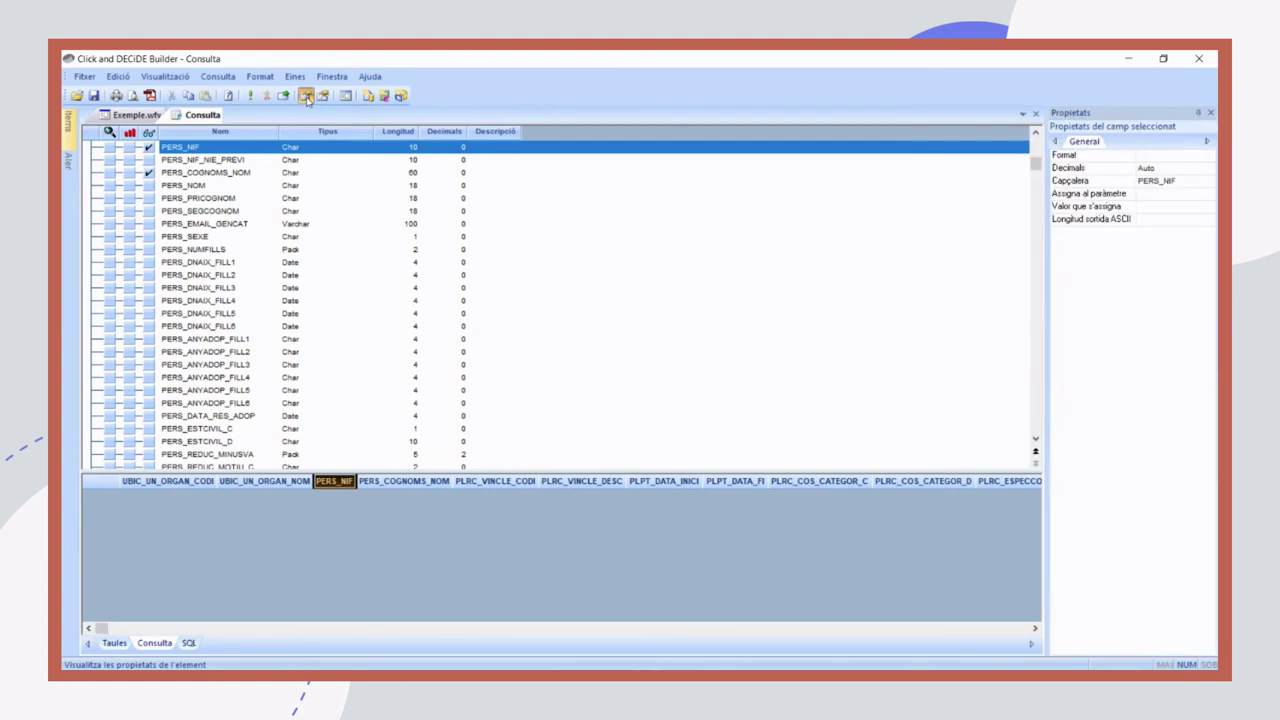
left_click(1184, 182)
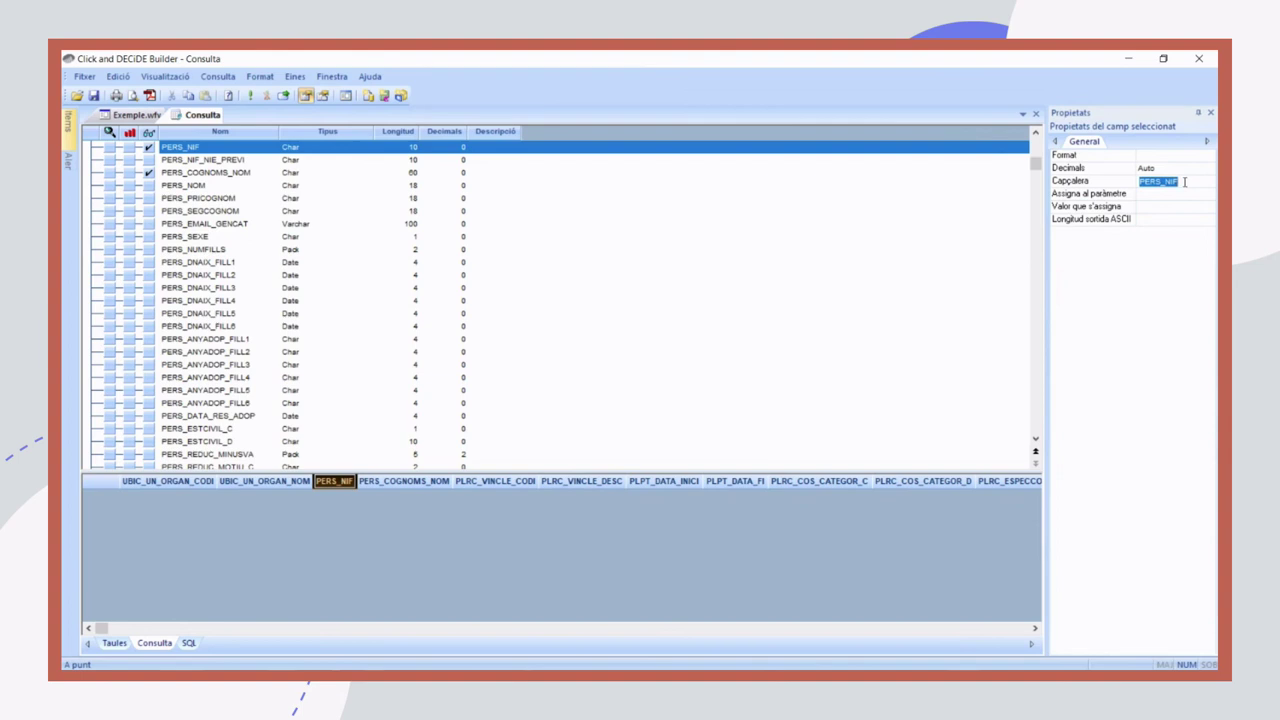
key("BackSpace")
key("Caps_Lock")
type("DNI-NIE")
key("Return")
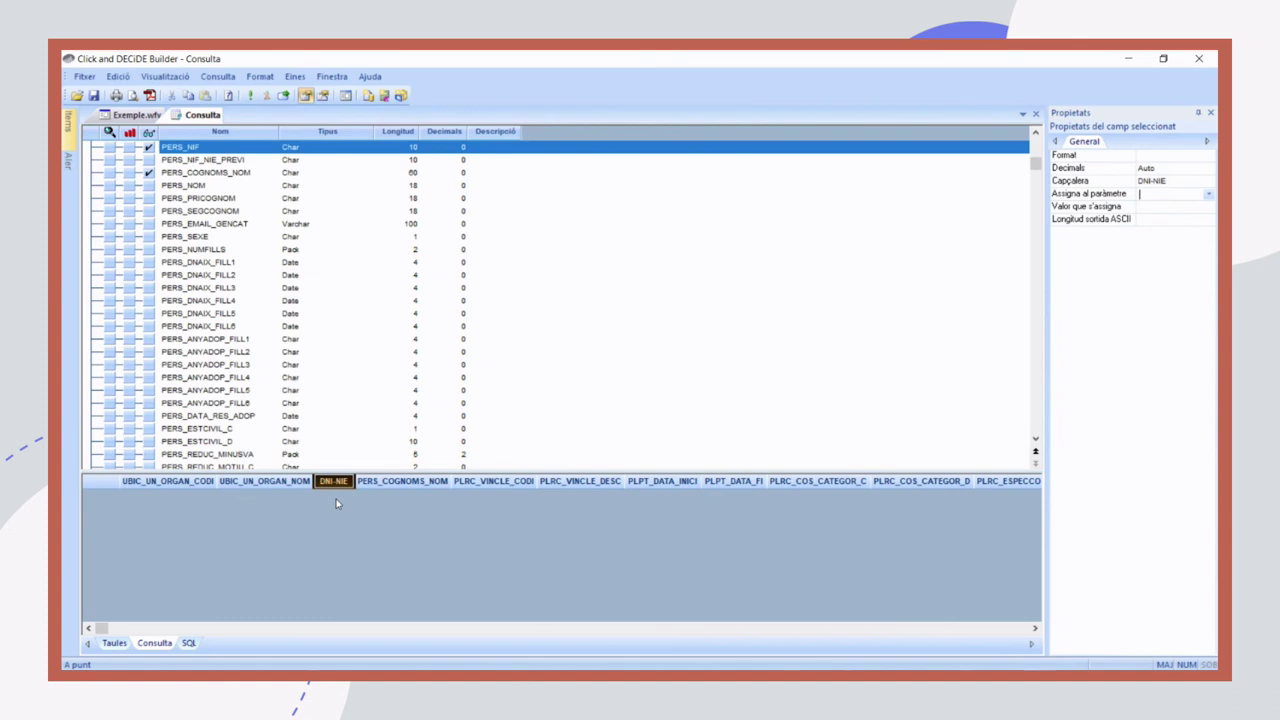
left_click(251, 97)
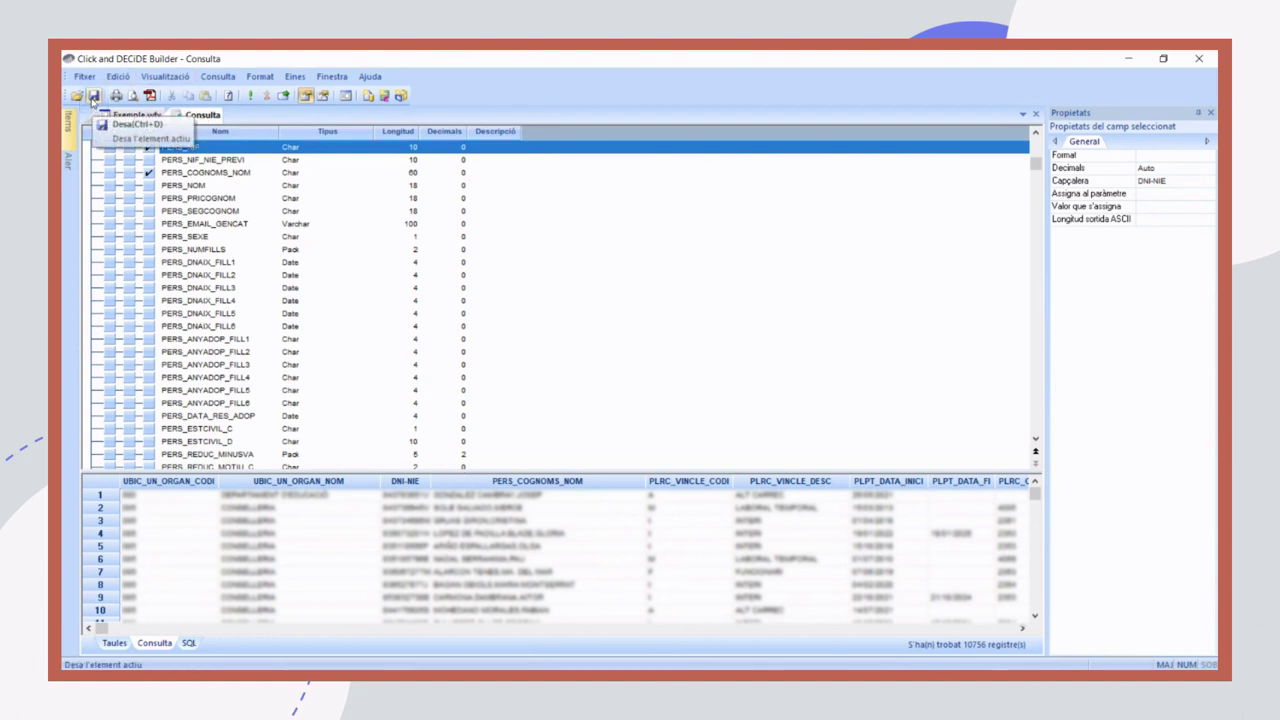
Save the query as Persones and close it
left_click(93, 96)
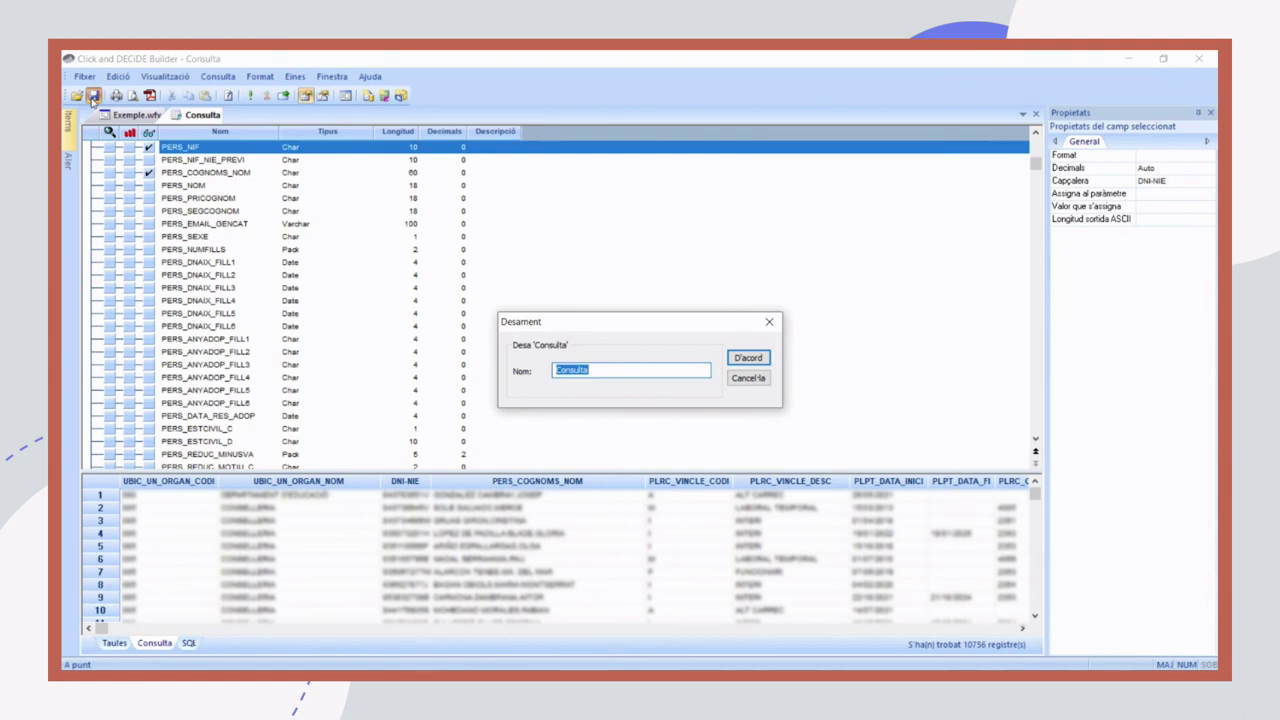
type("Persones")
left_click(752, 358)
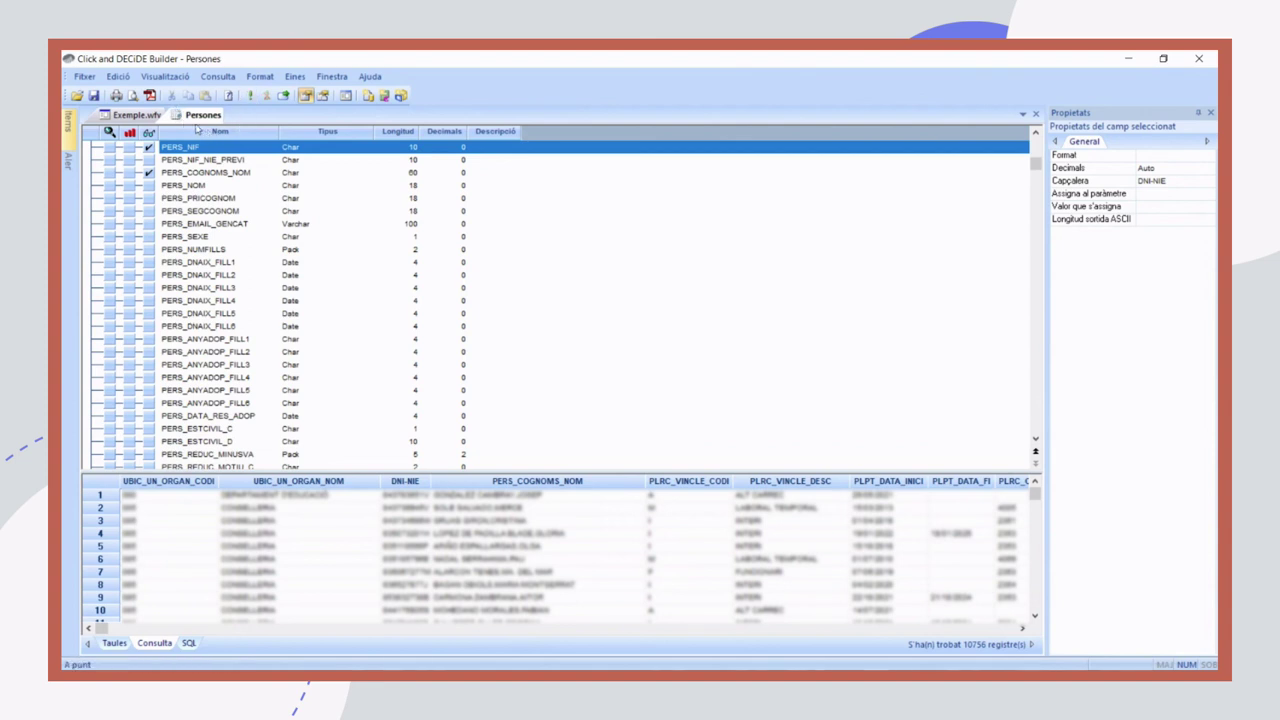
left_click(1036, 114)
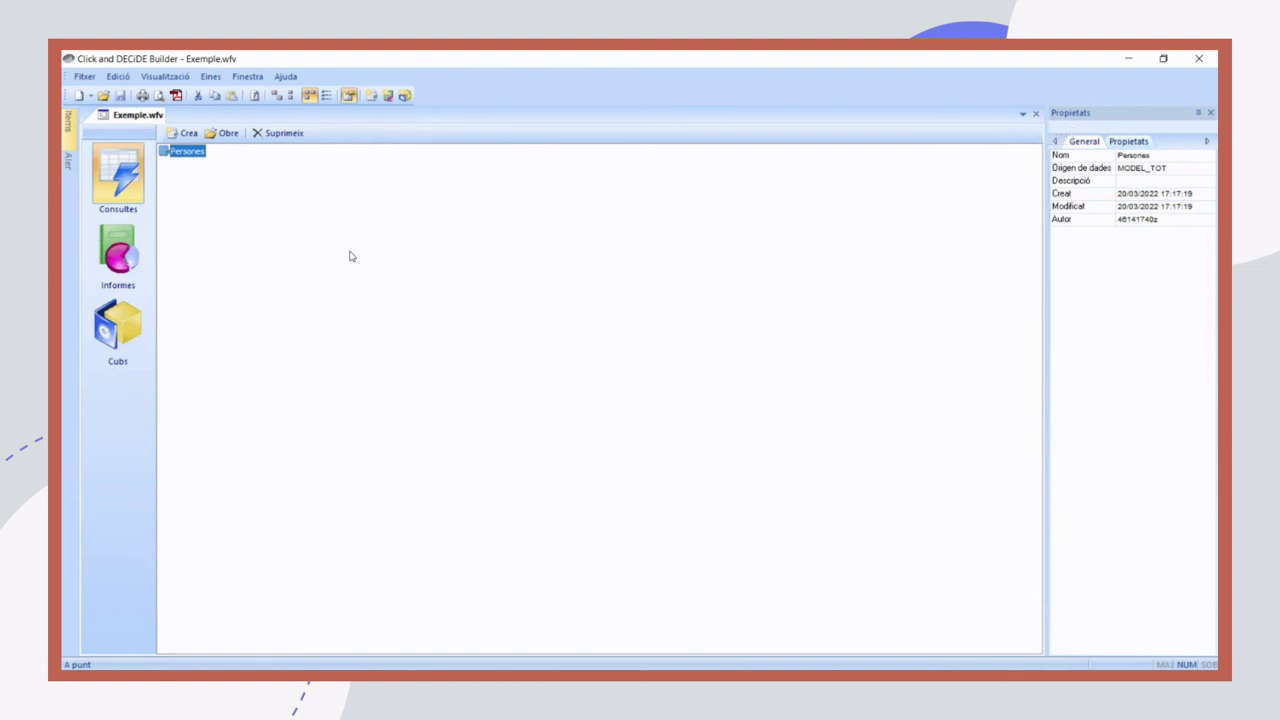